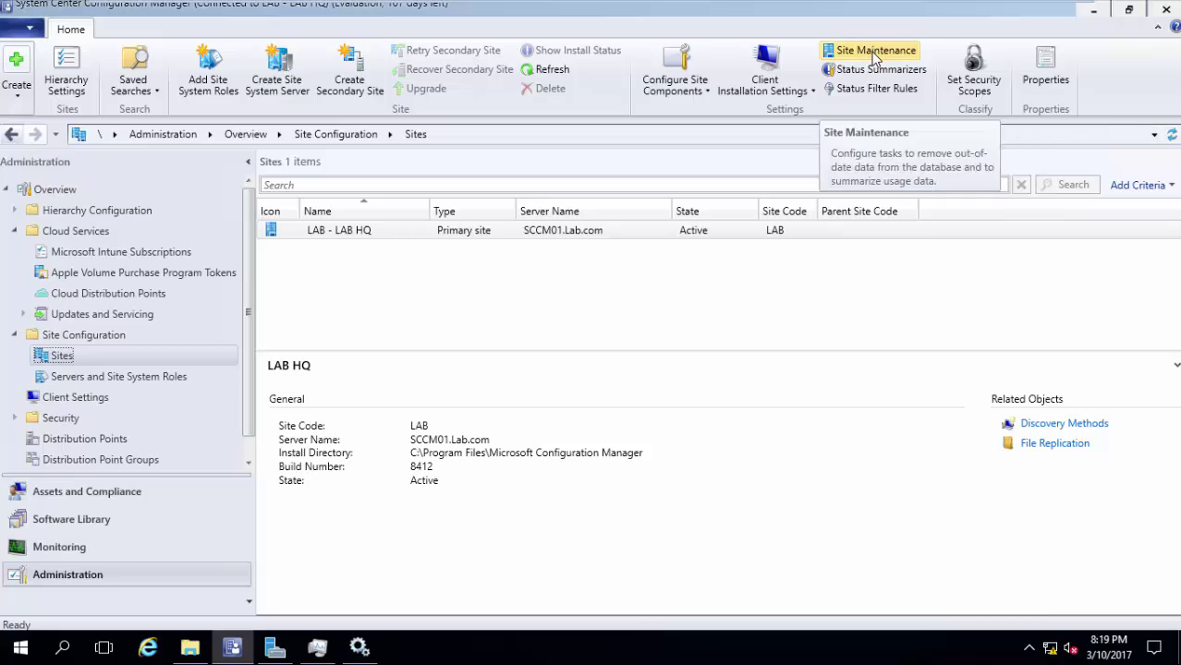
Enable the Backup Site Server maintenance task for the LAB site
{"action": "left_click", "coordinate": [875, 54]}
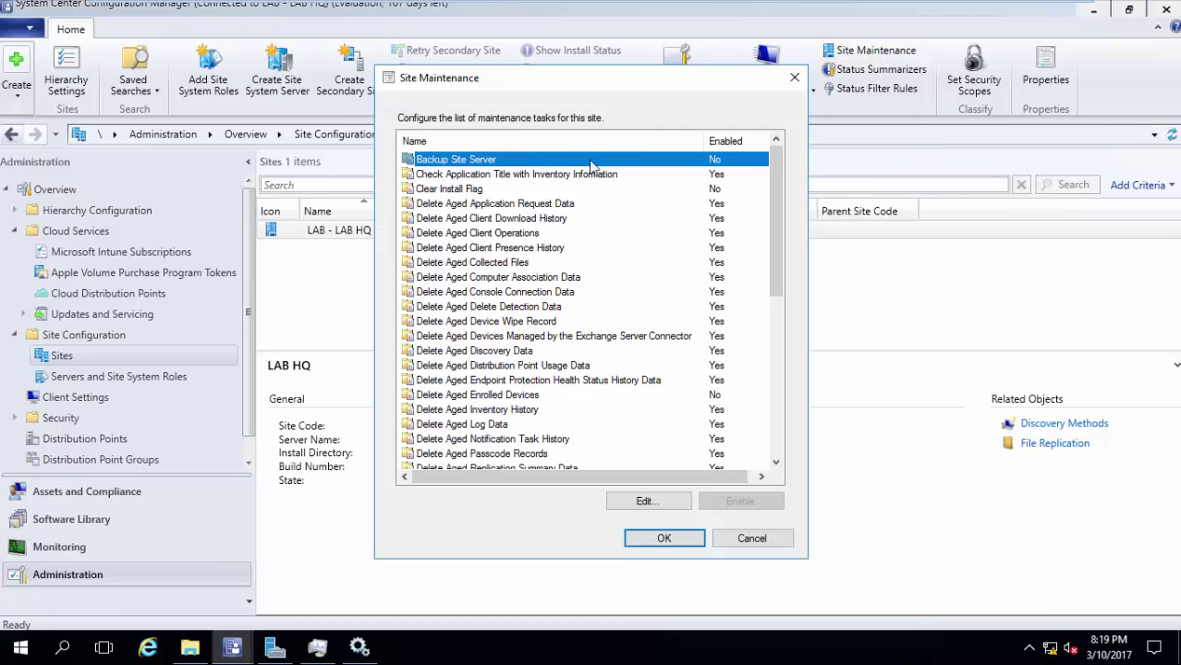
{"action": "left_click", "coordinate": [633, 506]}
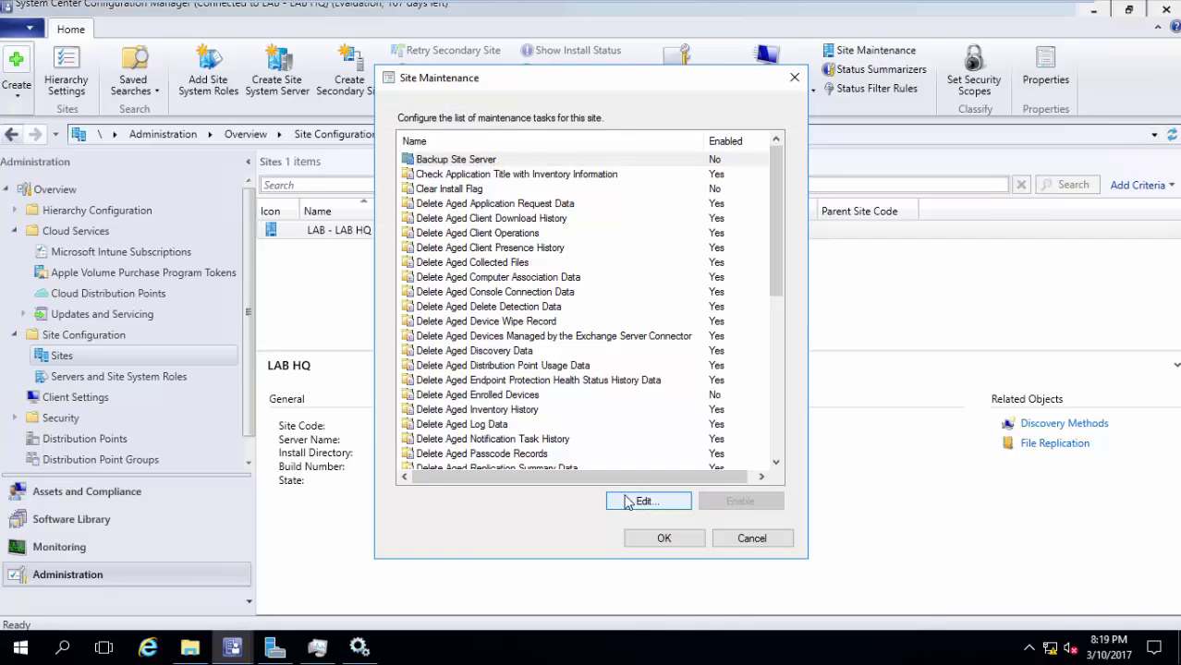
{"action": "left_click", "coordinate": [419, 188]}
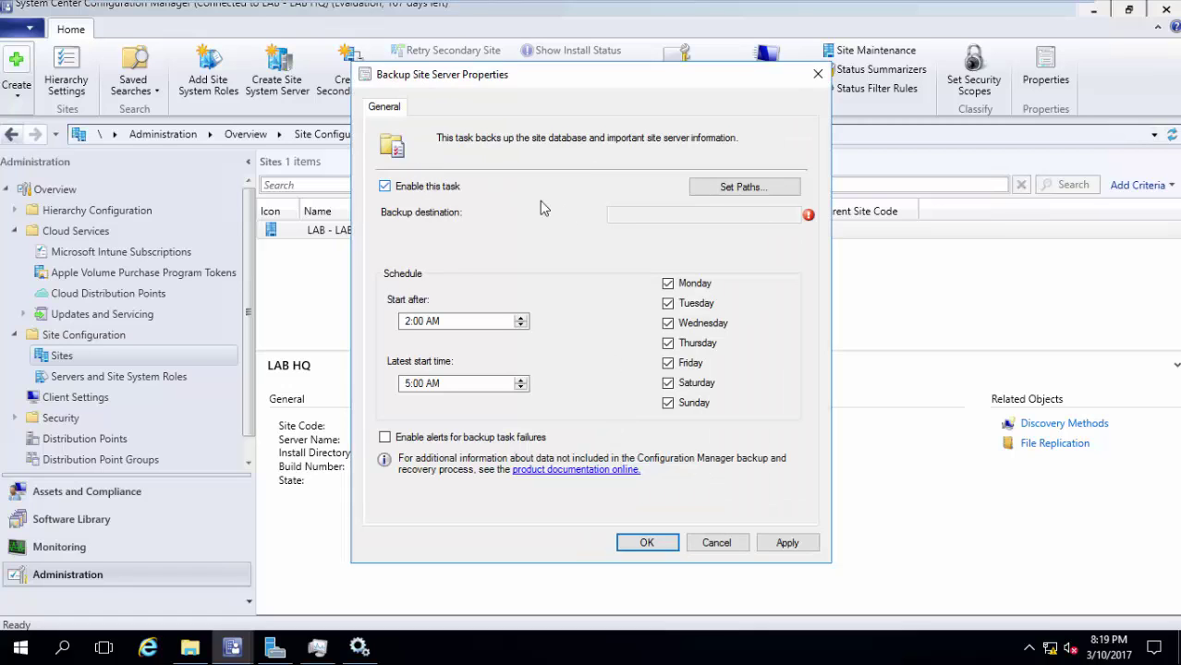
Set the backup destination to c:\Backup on the site server's local drive for site data and database, and save the maintenance task
{"action": "left_click", "coordinate": [730, 185]}
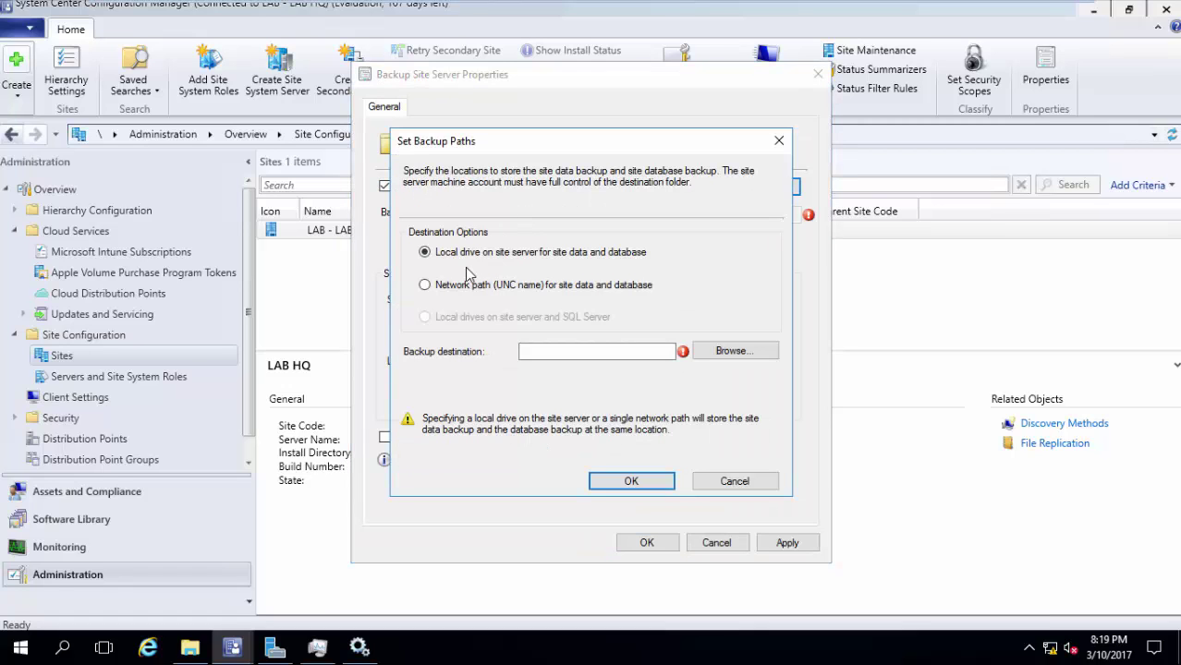
{"action": "left_click", "coordinate": [477, 289]}
{"action": "left_click", "coordinate": [480, 255]}
{"action": "left_click", "coordinate": [614, 349]}
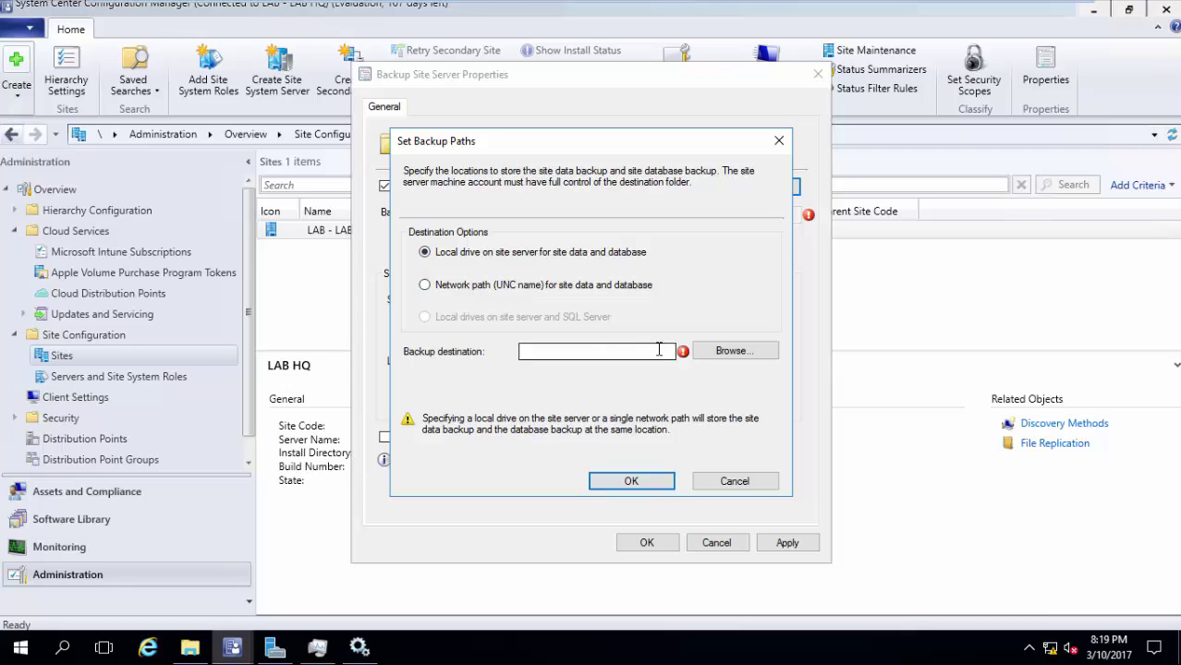
{"action": "type", "text": "c:\\"}
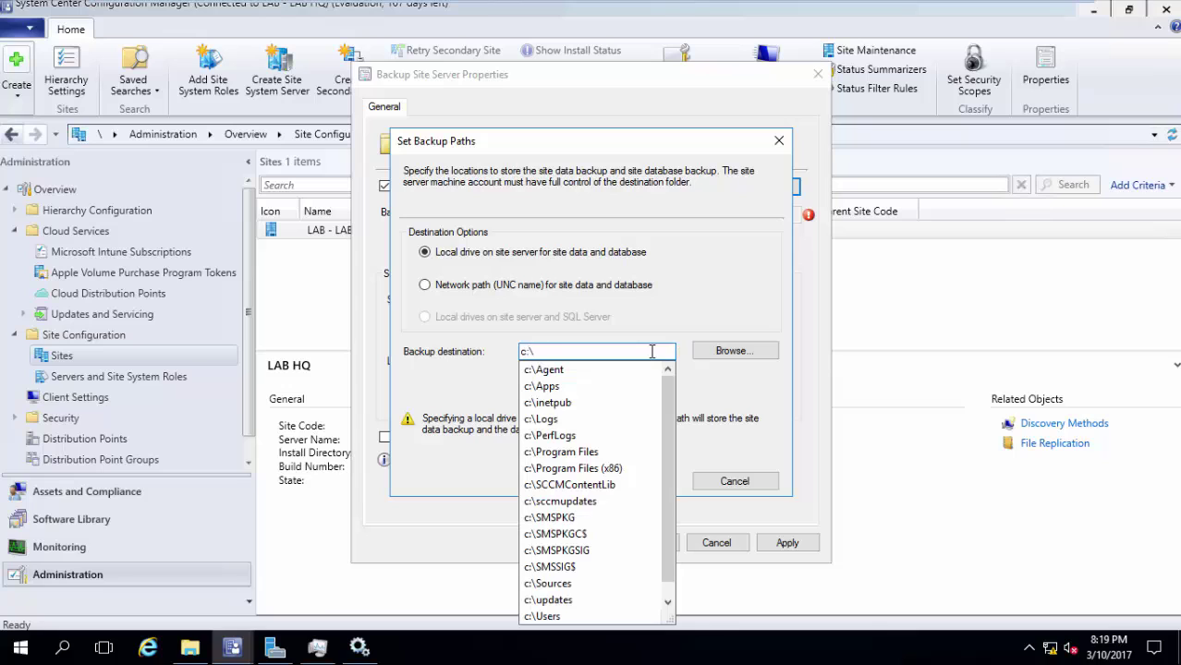
{"action": "type", "text": "Backup"}
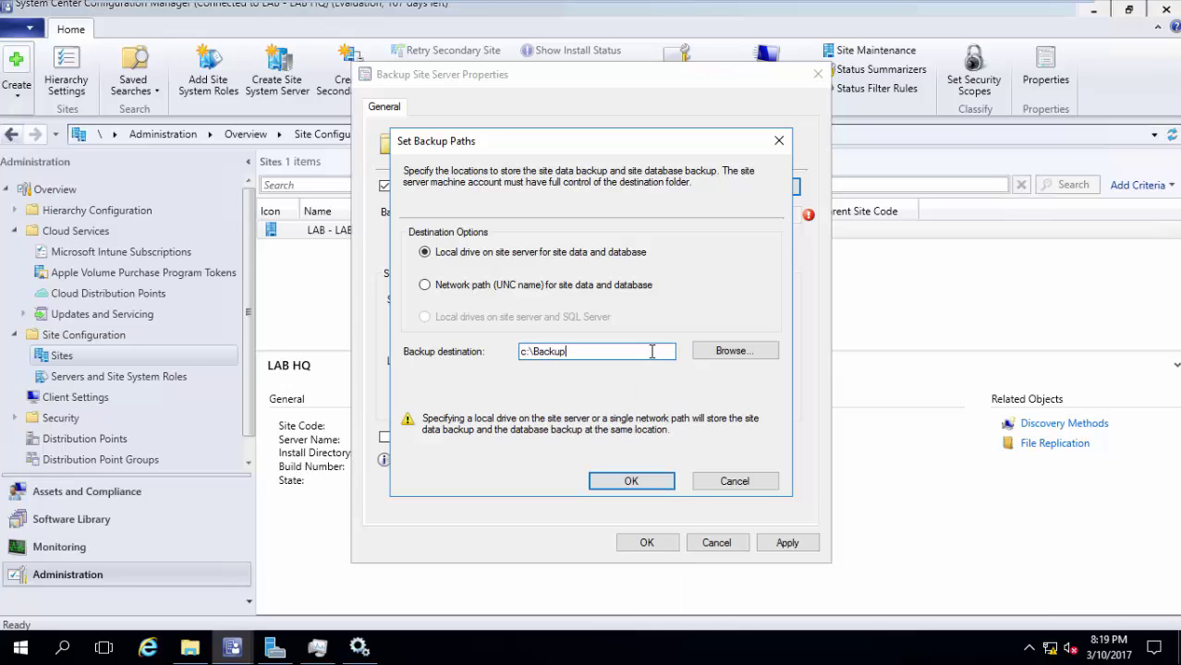
{"action": "left_click", "coordinate": [662, 481]}
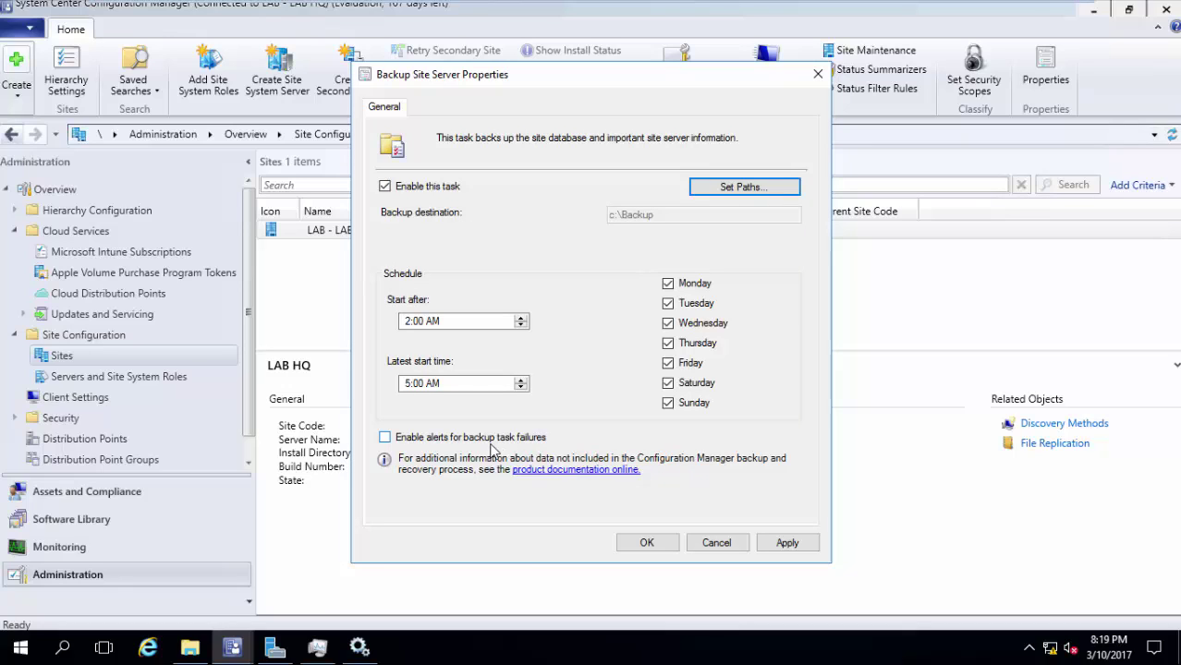
{"action": "left_click", "coordinate": [787, 543]}
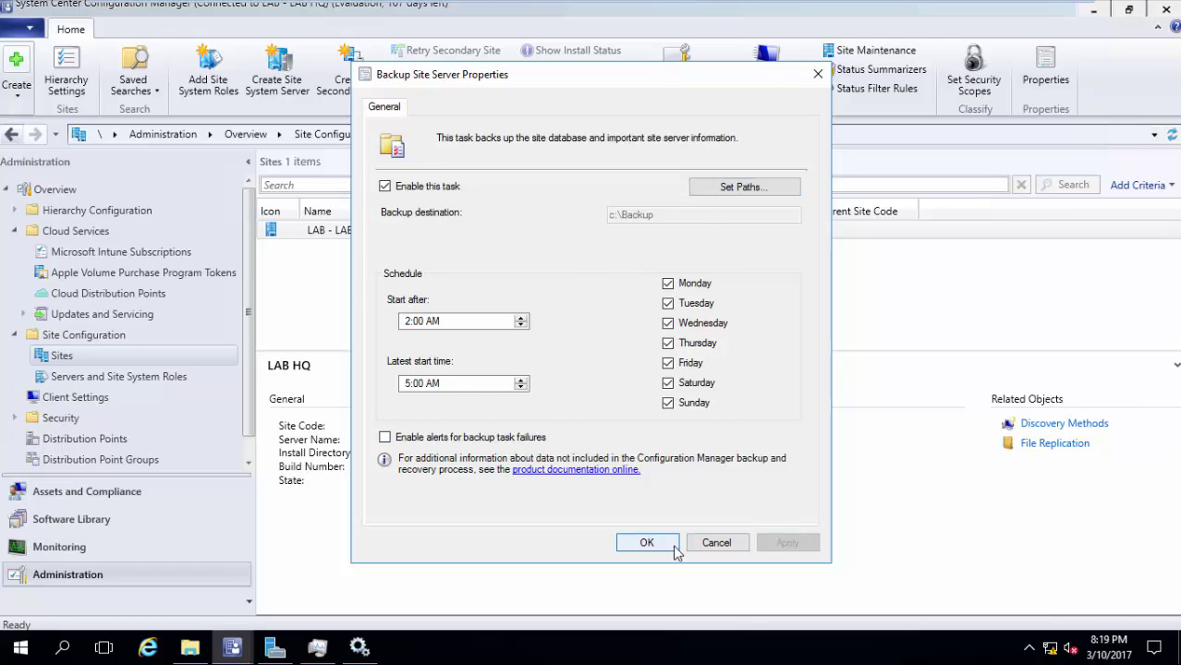
{"action": "left_click", "coordinate": [655, 544]}
{"action": "left_click", "coordinate": [664, 538]}
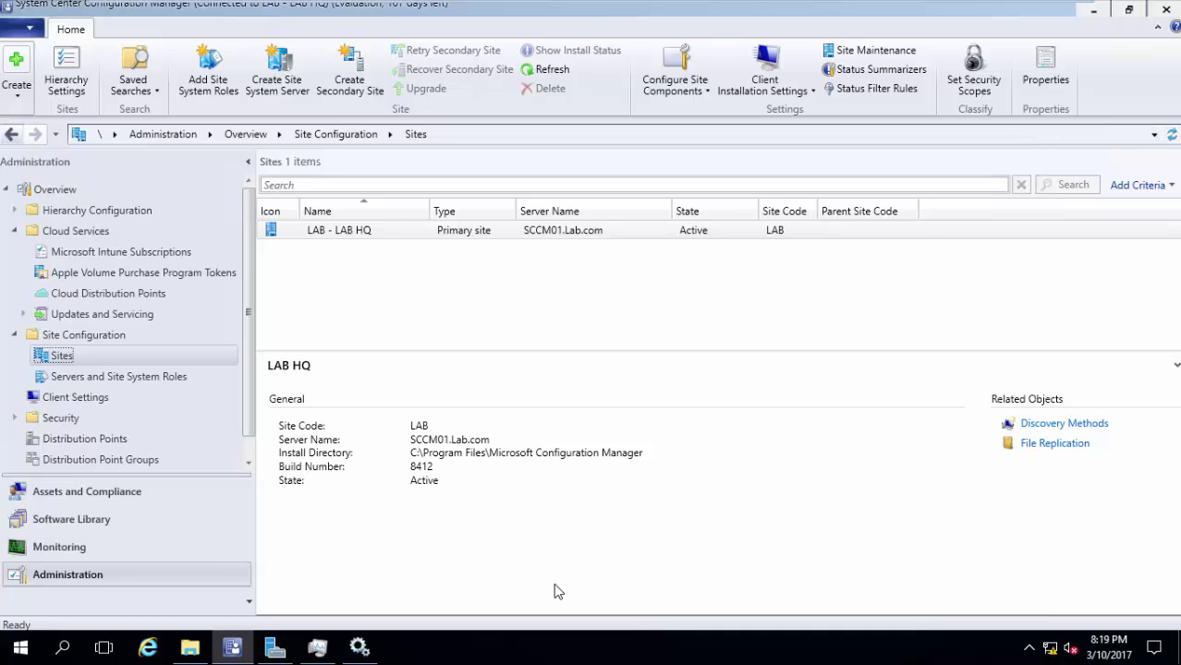
Switch to File Explorer and view the contents of Local Disk (C:)
{"action": "left_click", "coordinate": [189, 646]}
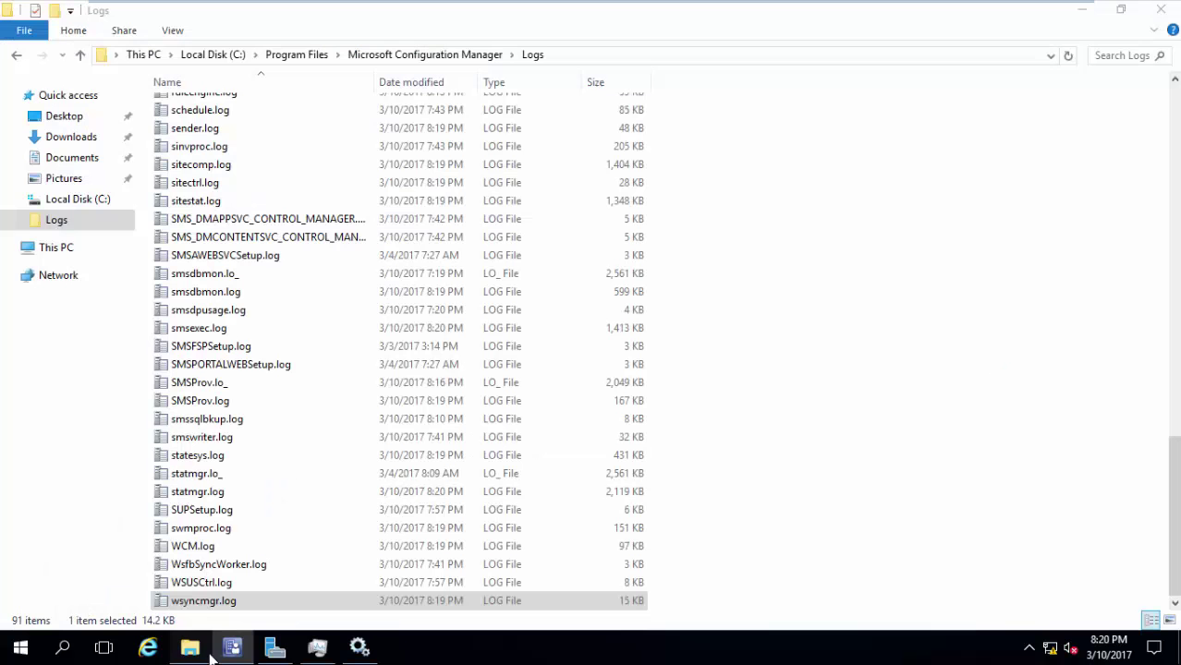
{"action": "left_click", "coordinate": [57, 252]}
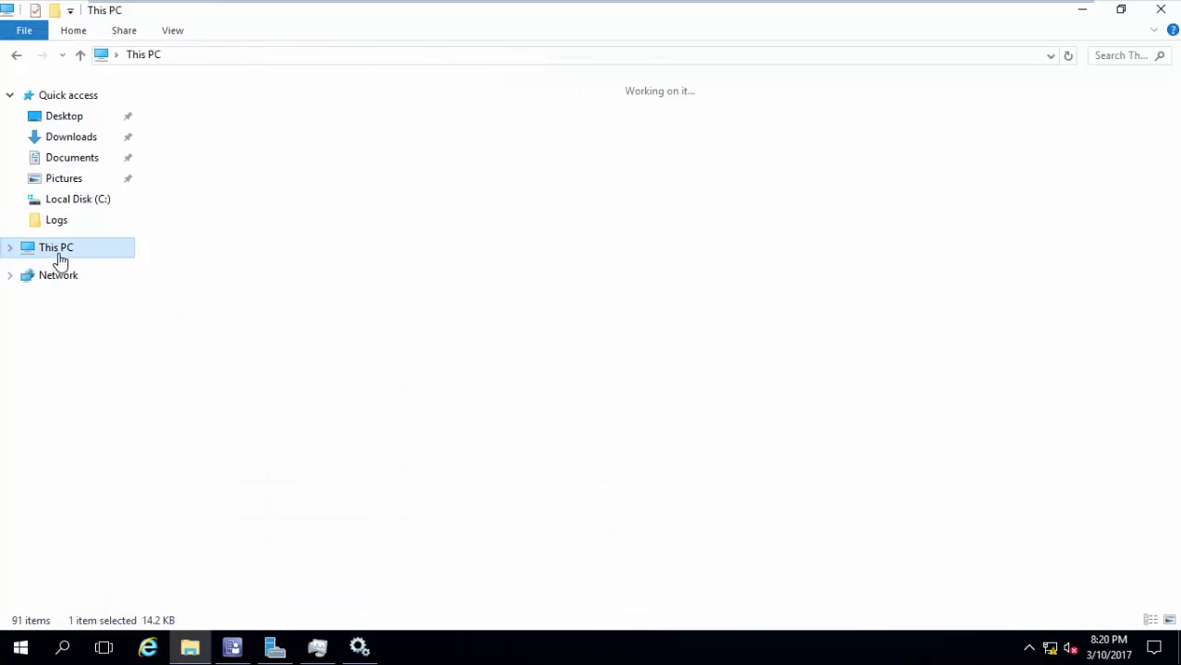
{"action": "double_click", "coordinate": [232, 231]}
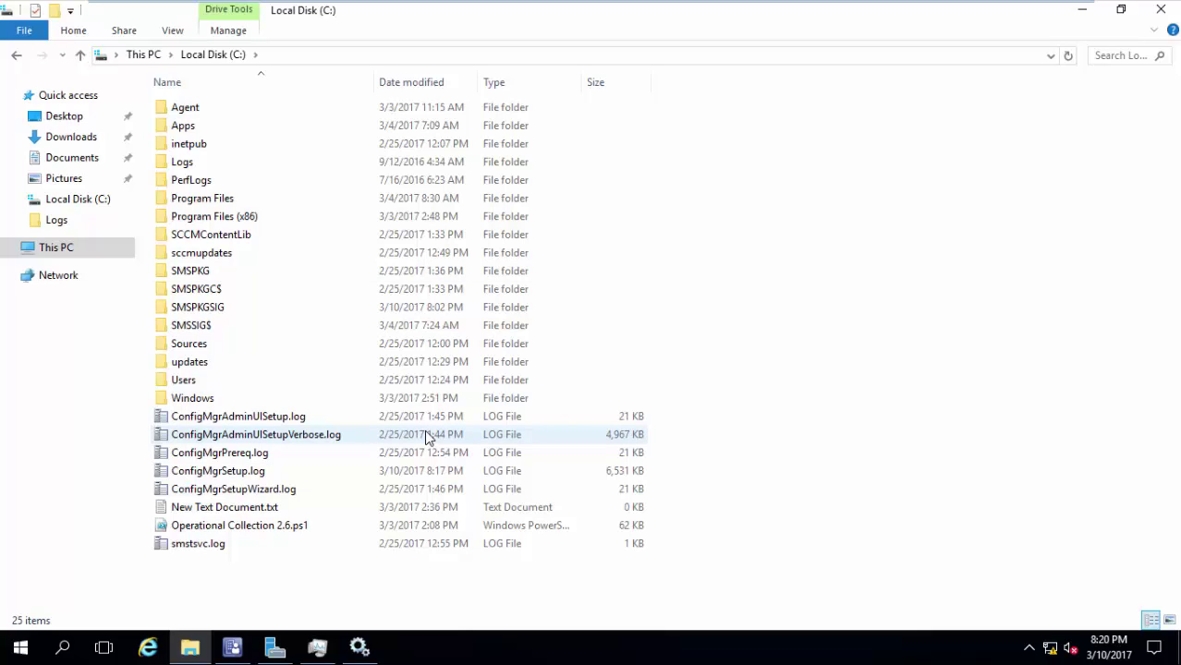
Switch to the Services console and start the SMS_SITE_BACKUP service
{"action": "left_click", "coordinate": [360, 647]}
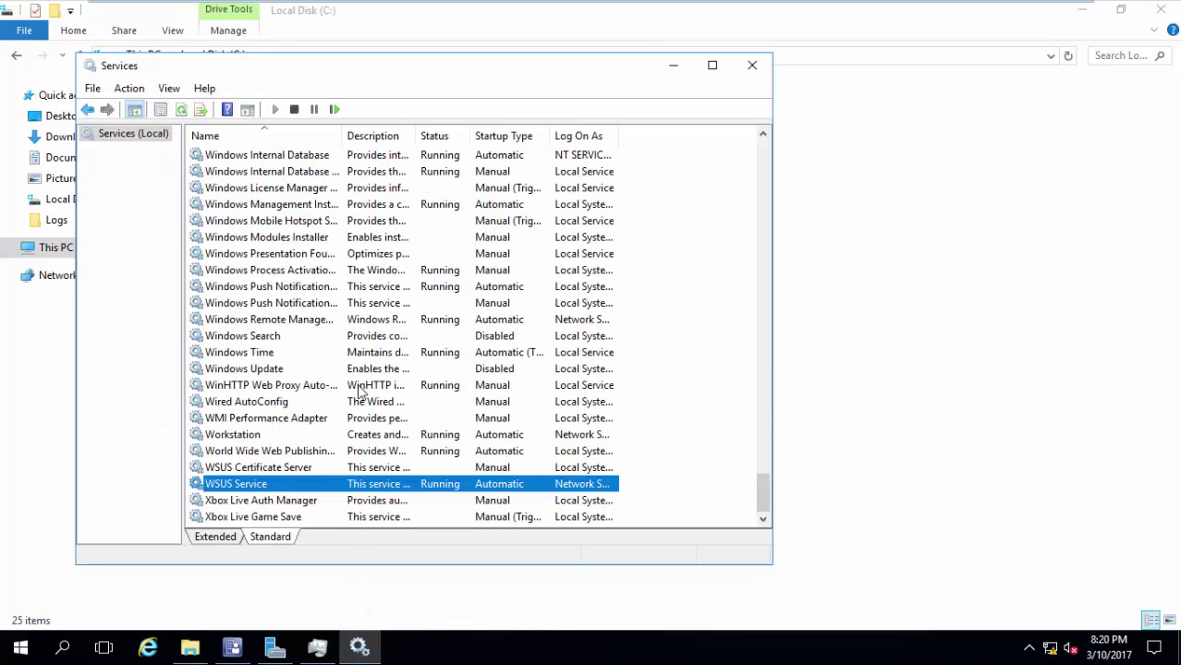
{"action": "double_click", "coordinate": [392, 65]}
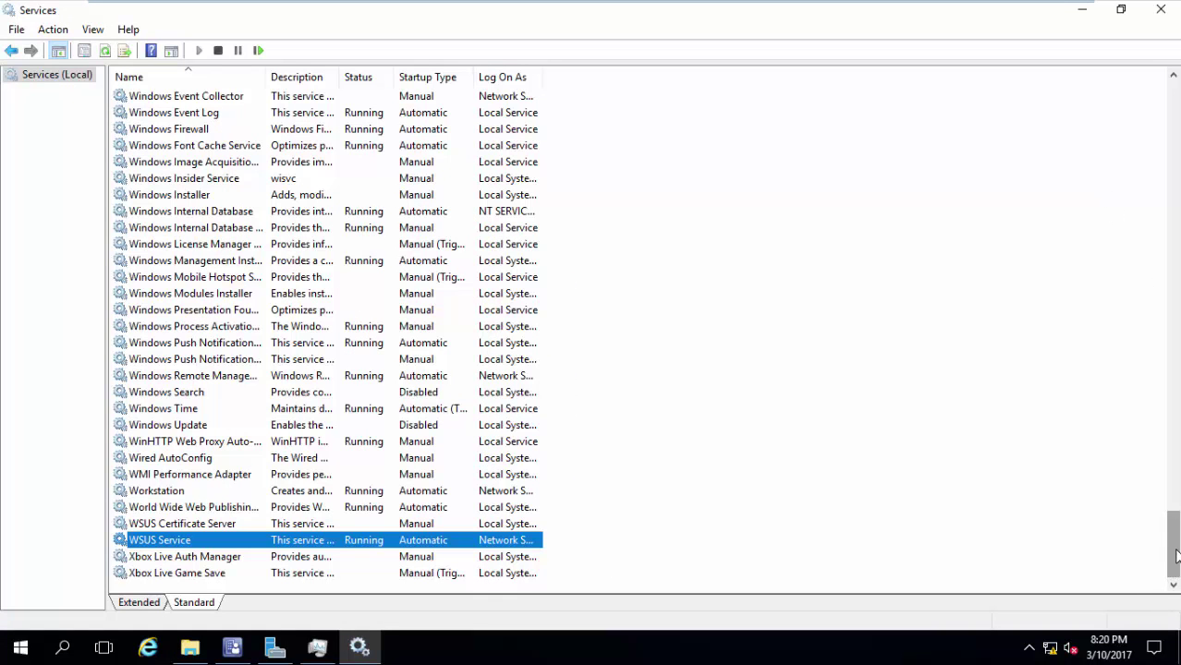
{"action": "left_click_drag", "start_coordinate": [1171, 545], "coordinate": [1172, 386]}
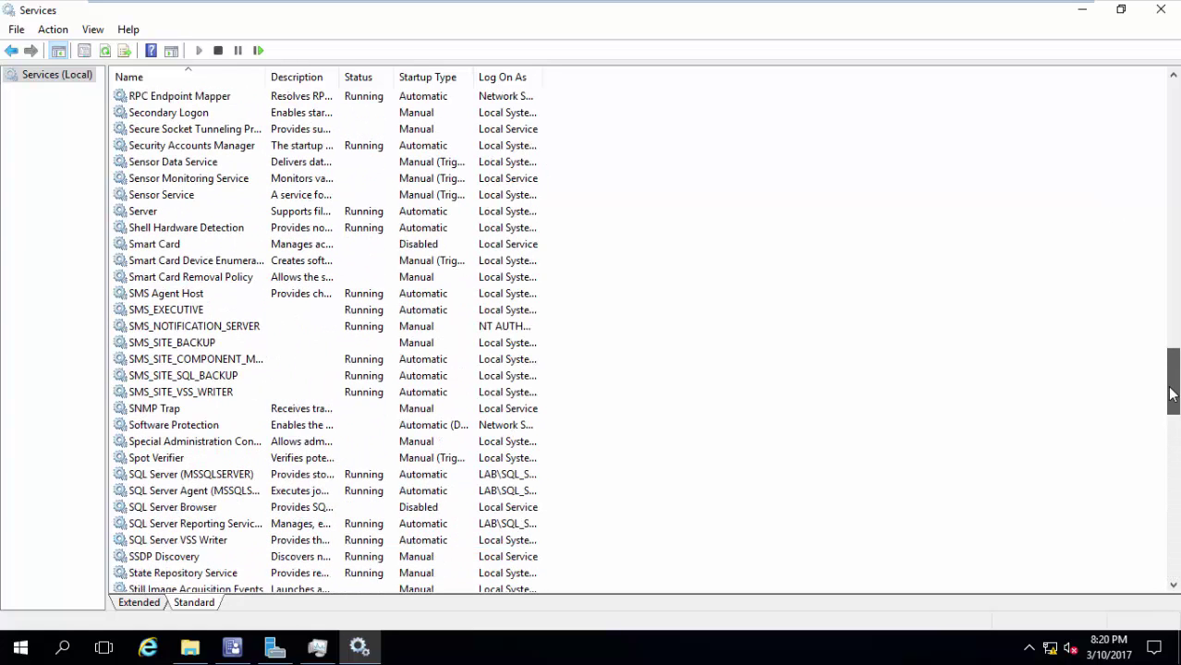
{"action": "left_click", "coordinate": [191, 343]}
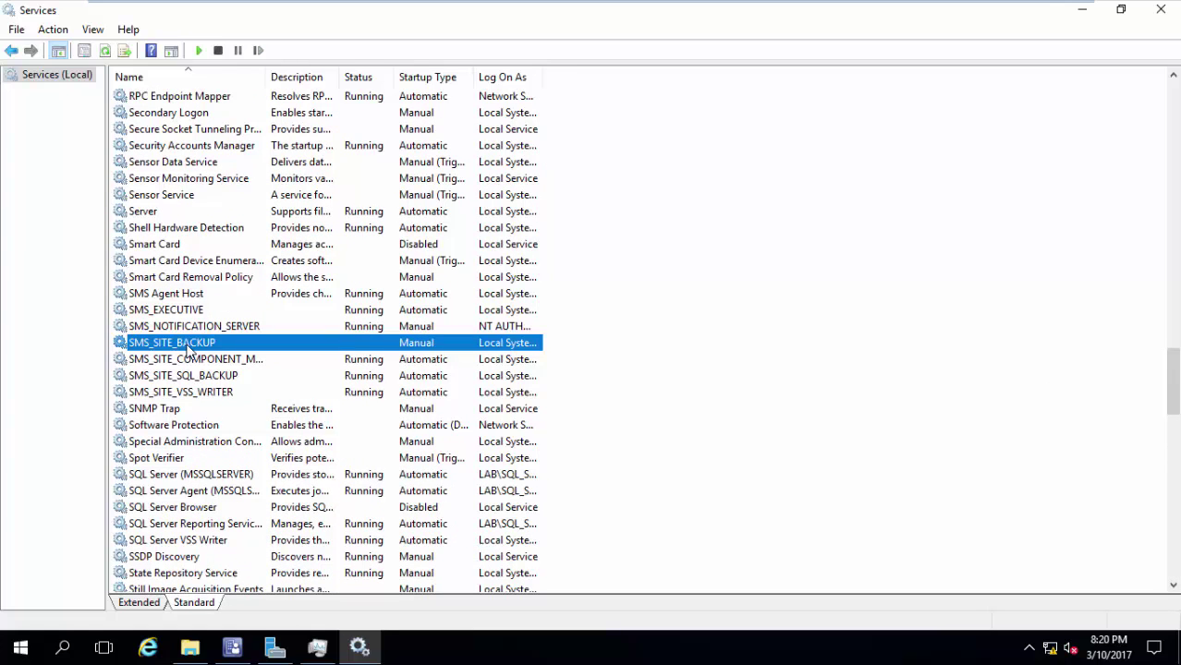
{"action": "left_click", "coordinate": [198, 52]}
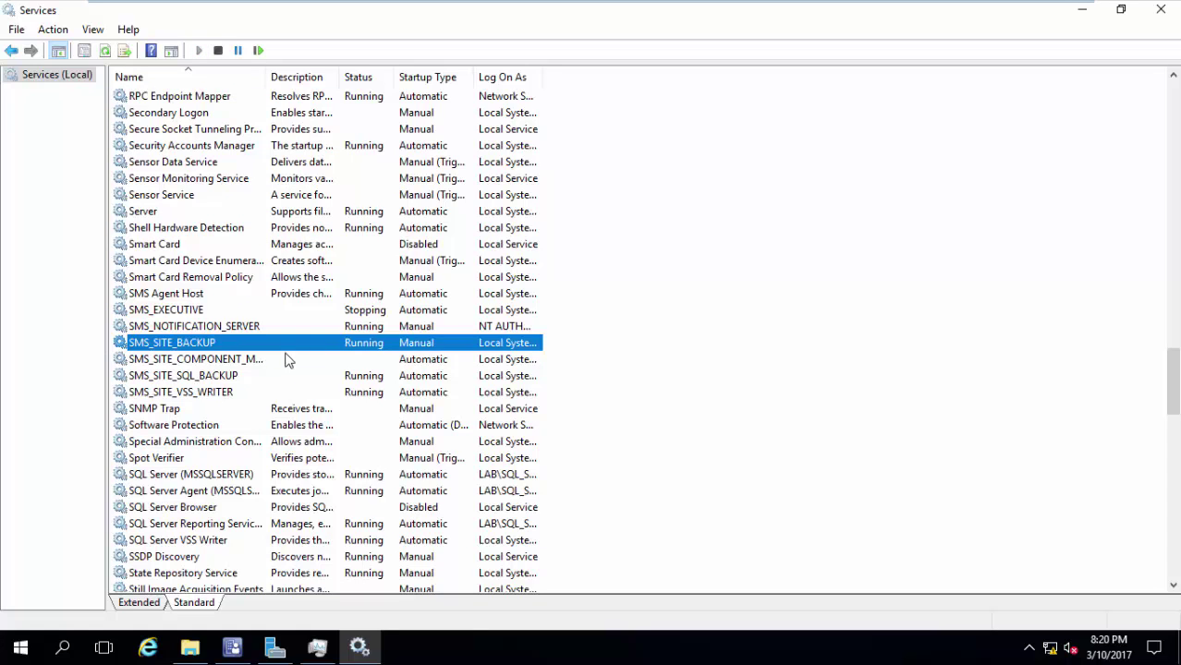
Return to File Explorer and open the Backup folder on the C: drive
{"action": "left_click", "coordinate": [232, 647]}
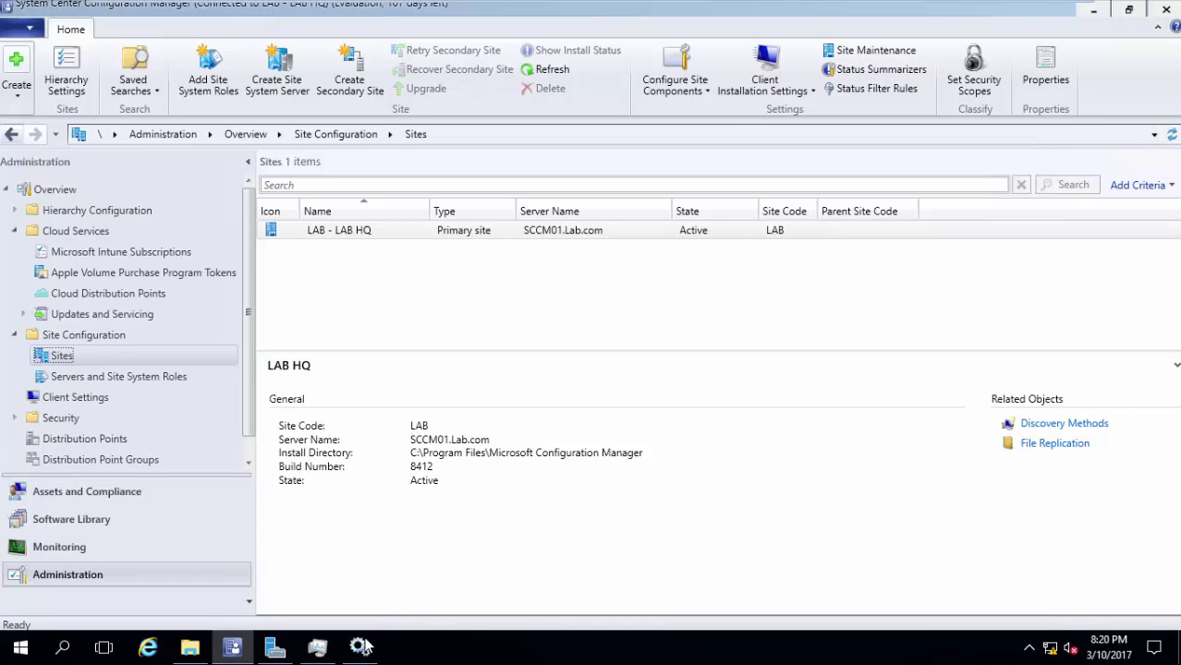
{"action": "left_click", "coordinate": [190, 647]}
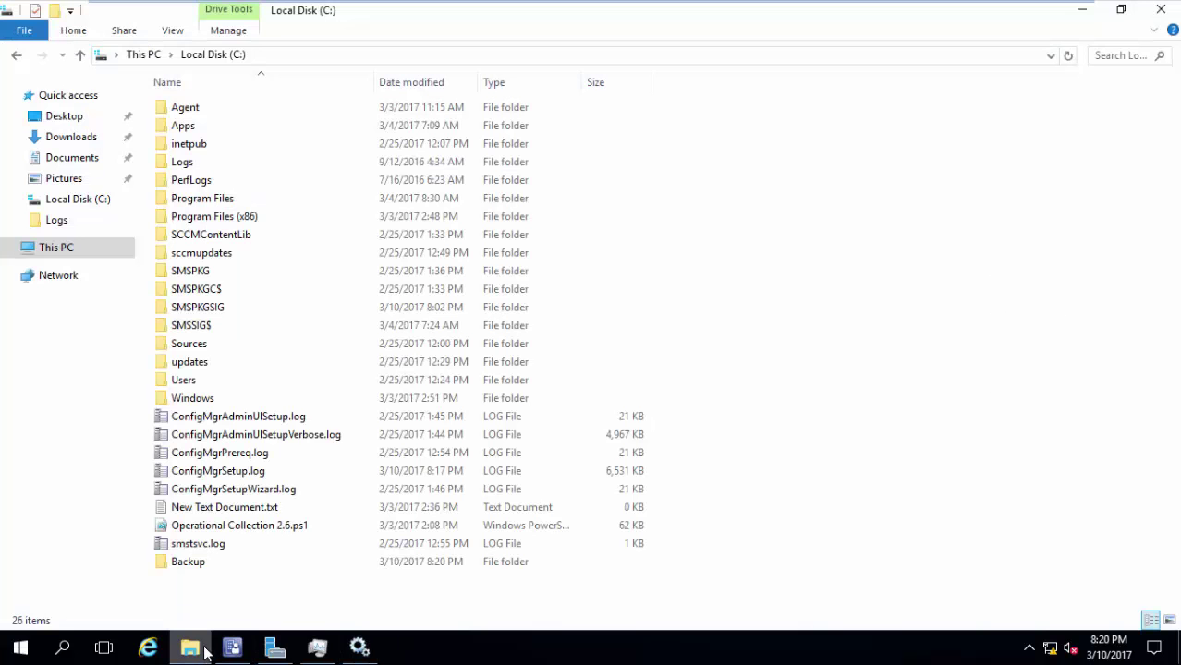
{"action": "right_click", "coordinate": [769, 154]}
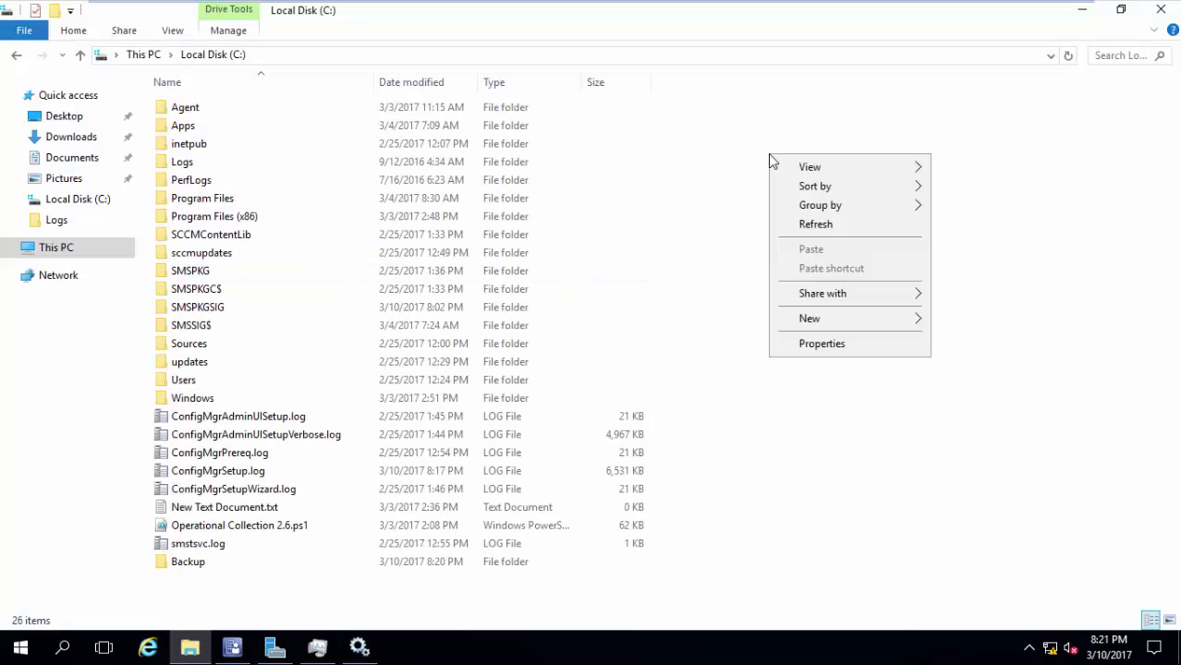
{"action": "left_click", "coordinate": [297, 564]}
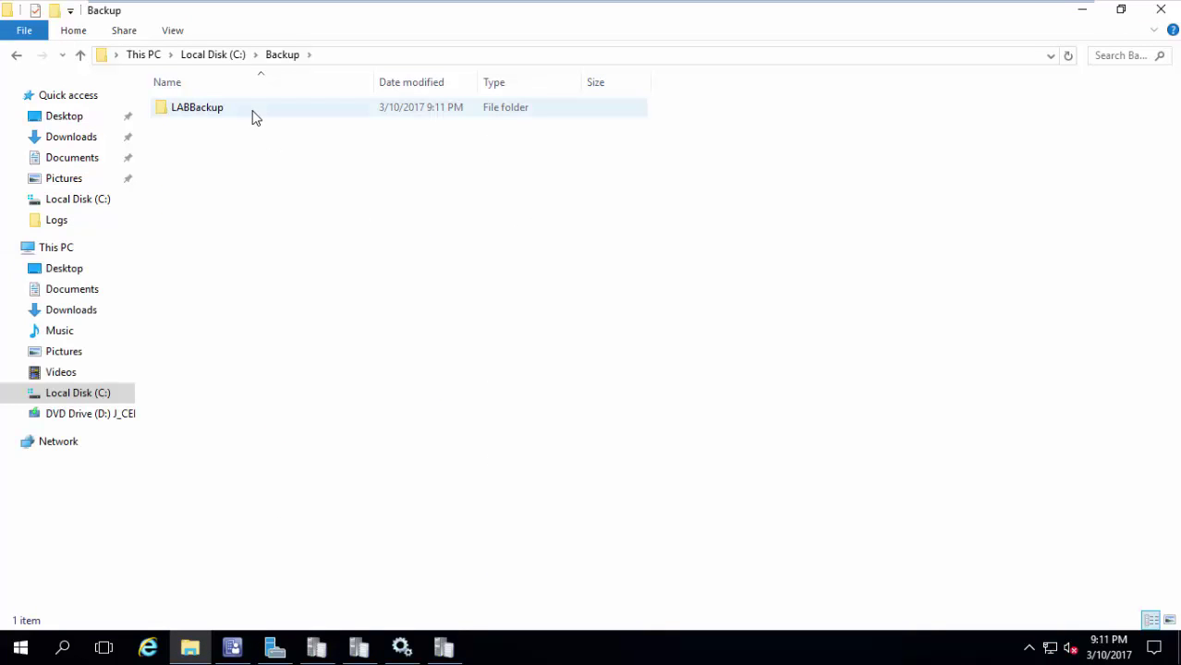
Browse the LABBackup folder down through SiteServer to the SMSServer folder
{"action": "double_click", "coordinate": [194, 114]}
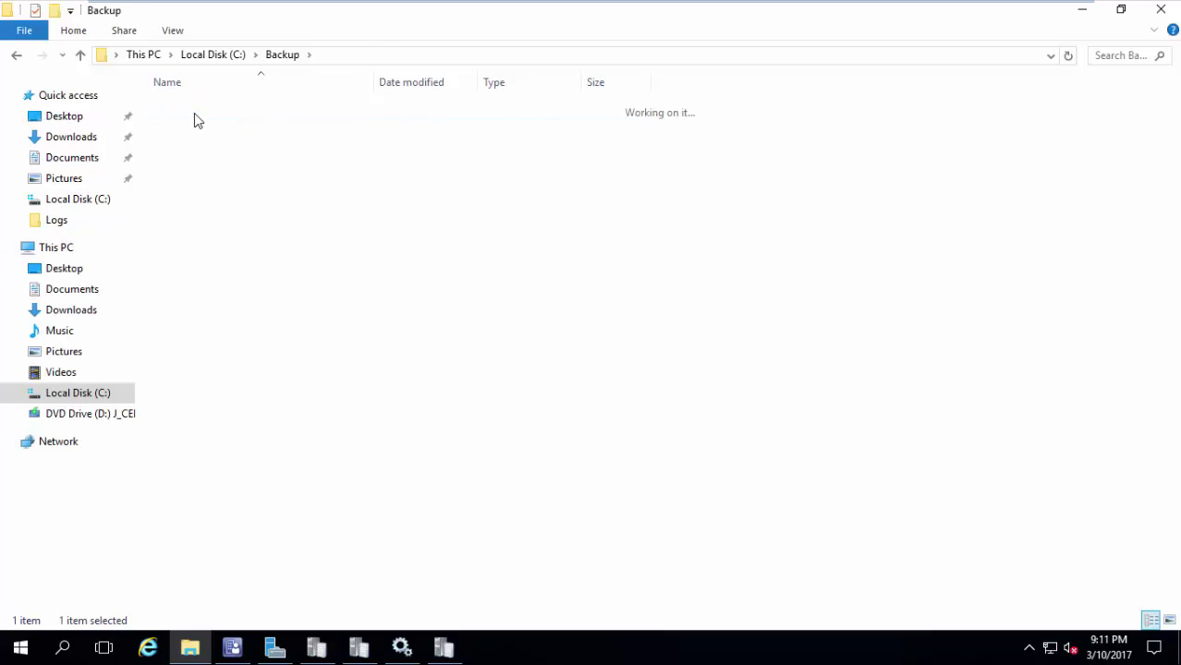
{"action": "left_click", "coordinate": [222, 114]}
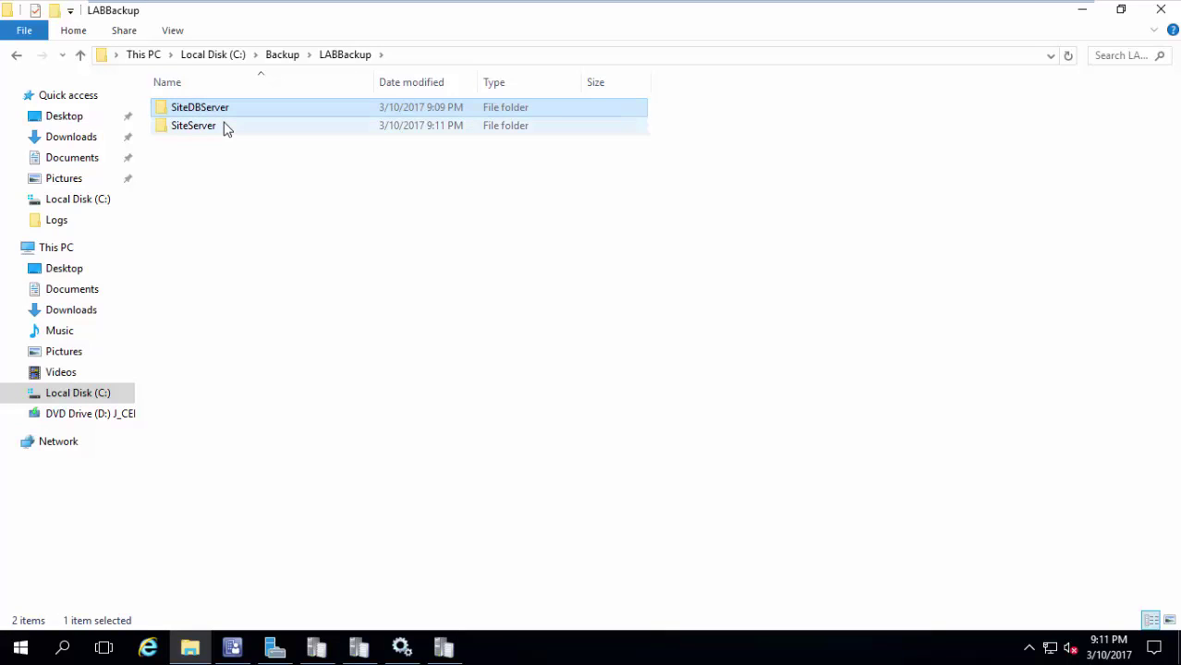
{"action": "left_click", "coordinate": [226, 128]}
{"action": "double_click", "coordinate": [227, 129]}
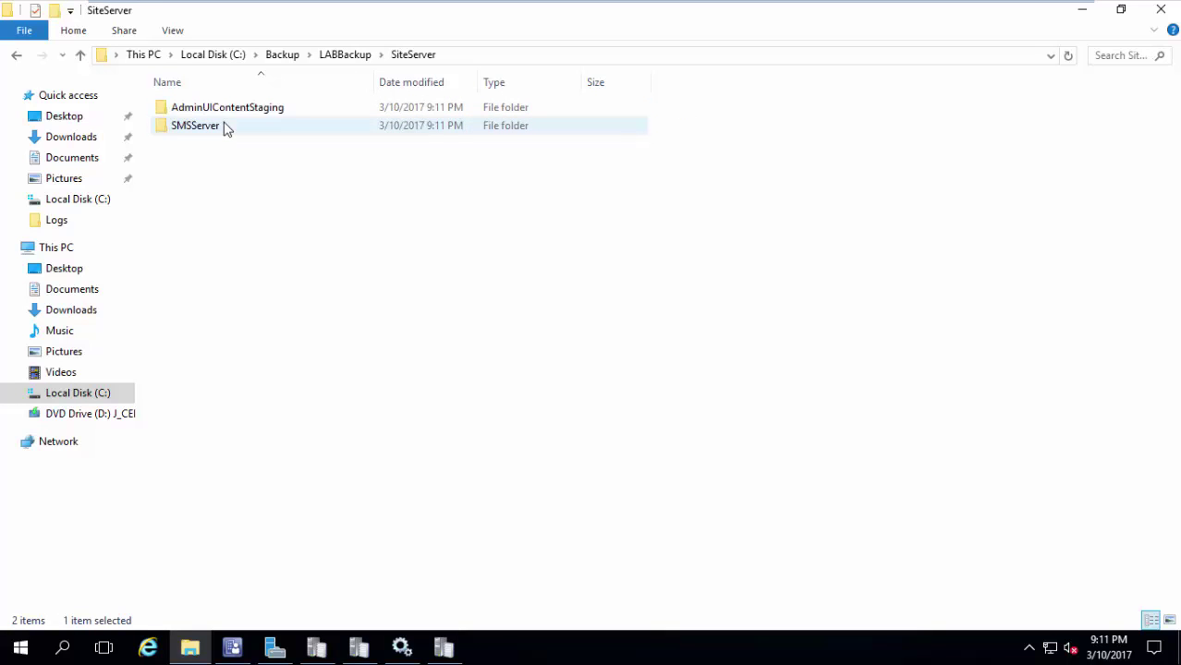
{"action": "double_click", "coordinate": [233, 127]}
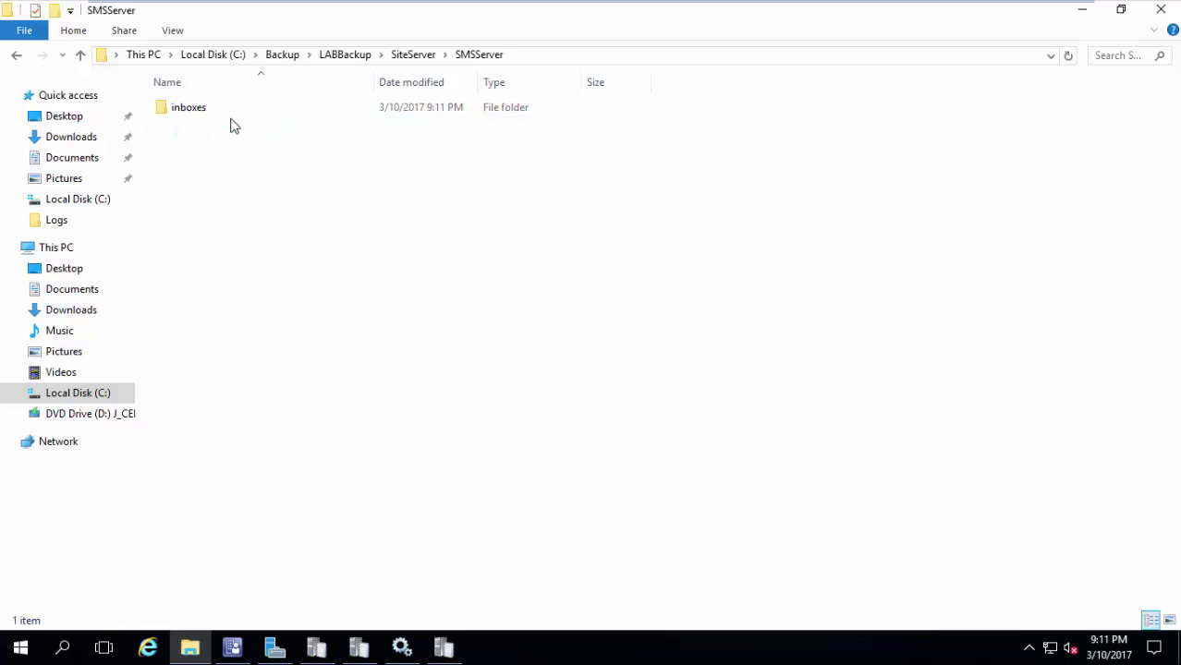
Inspect the database files in LABBackup's SiteDBServer folder, returning to the Backup folder when done
{"action": "left_click", "coordinate": [288, 56]}
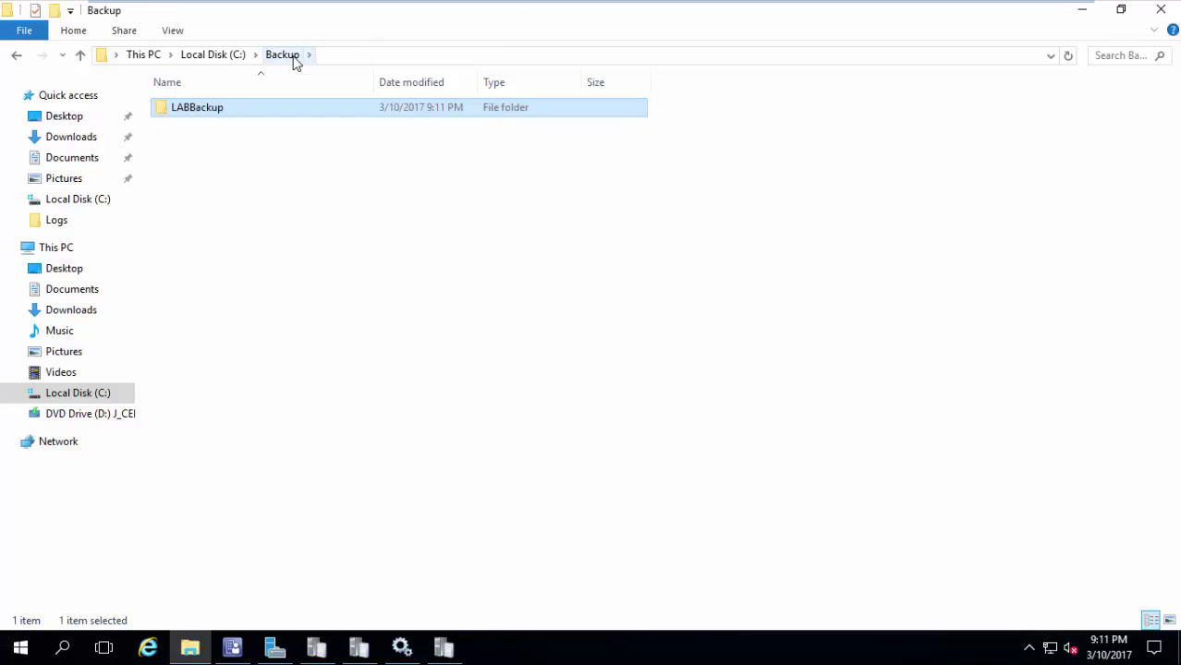
{"action": "double_click", "coordinate": [248, 109]}
{"action": "double_click", "coordinate": [238, 109]}
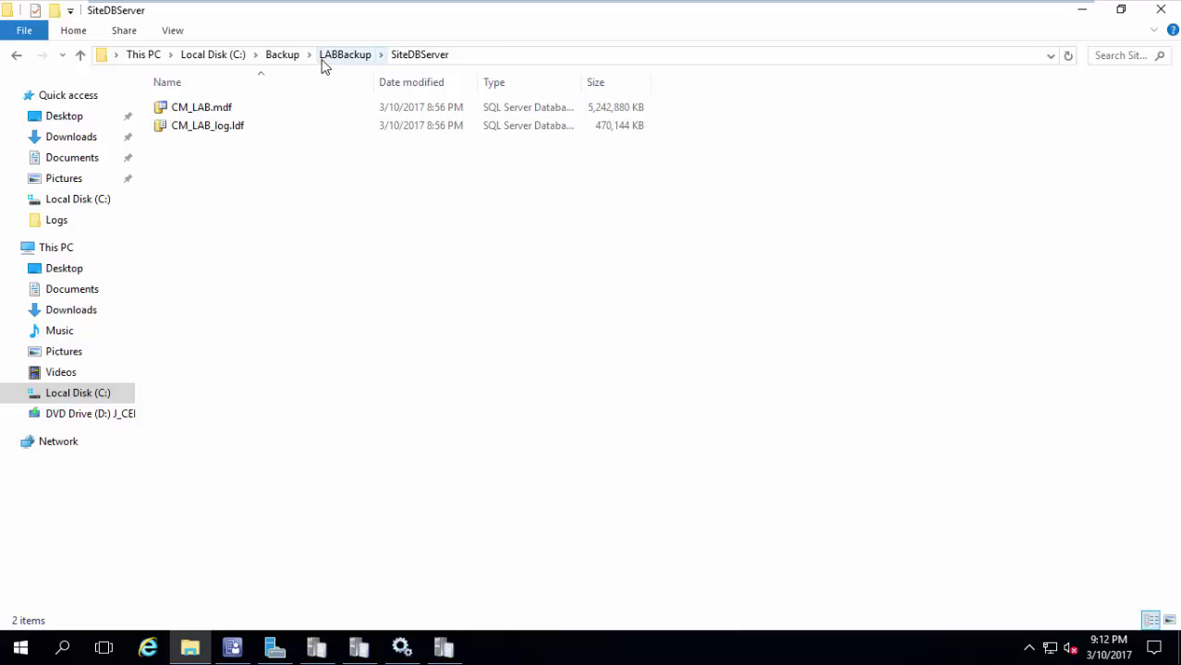
{"action": "left_click", "coordinate": [288, 57]}
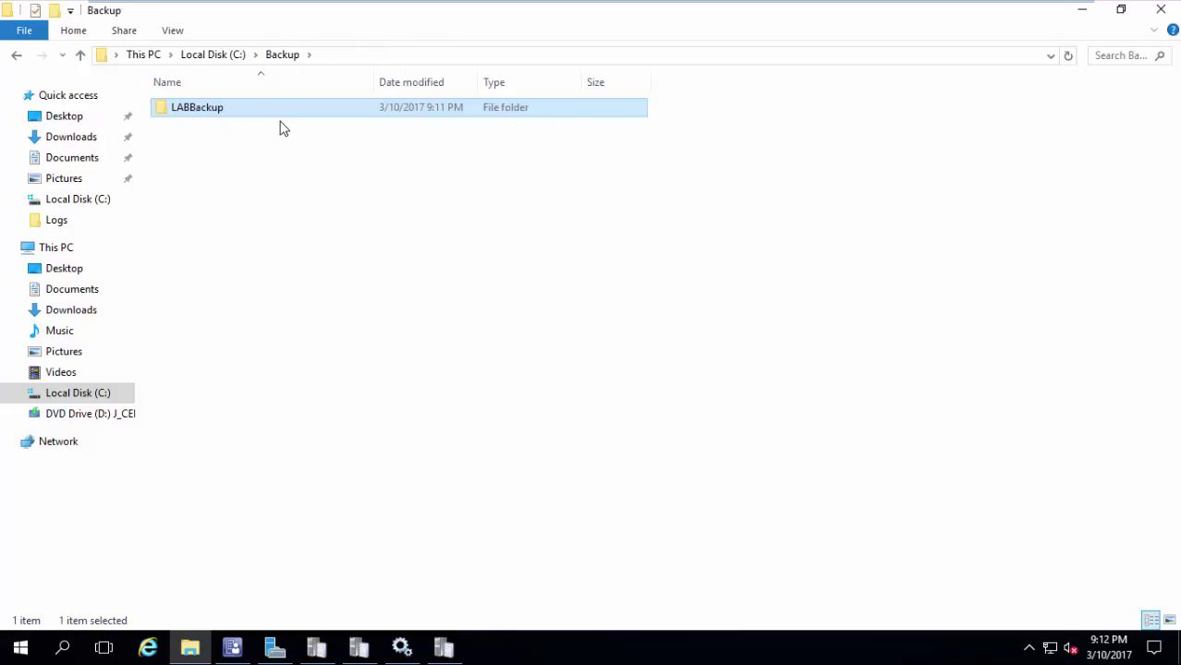
Recheck the SMSServer folder under LABBackup\SiteServer for backed-up content and go back to the Backup folder
{"action": "double_click", "coordinate": [280, 111]}
{"action": "double_click", "coordinate": [278, 125]}
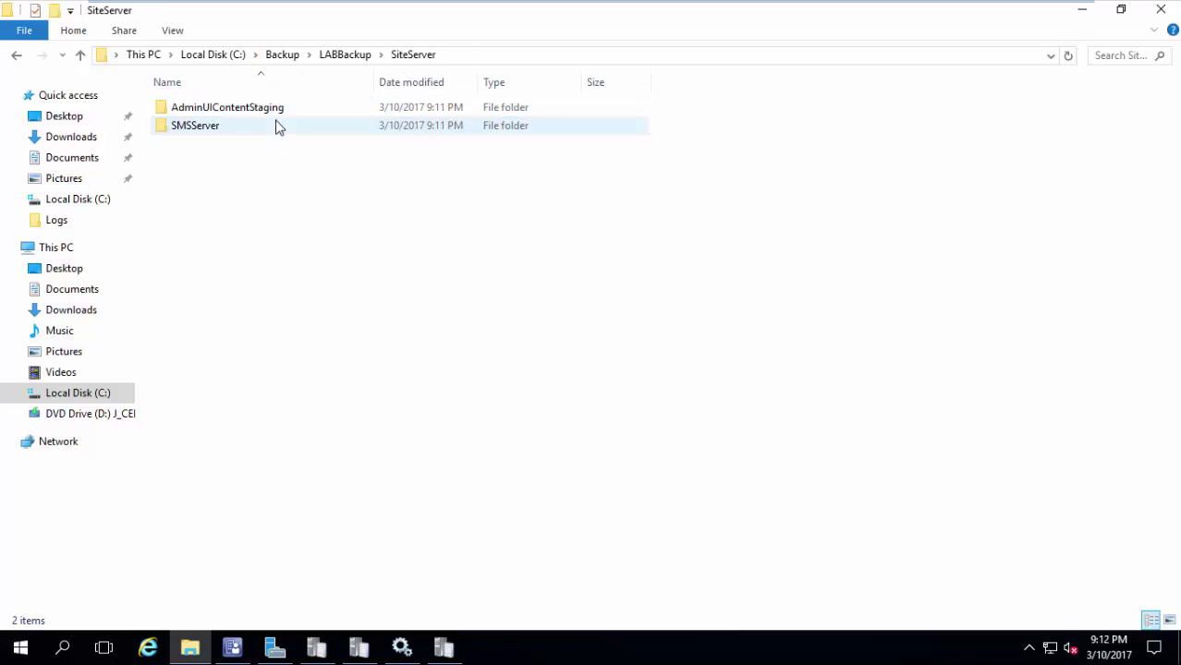
{"action": "left_click", "coordinate": [278, 115]}
{"action": "double_click", "coordinate": [277, 125]}
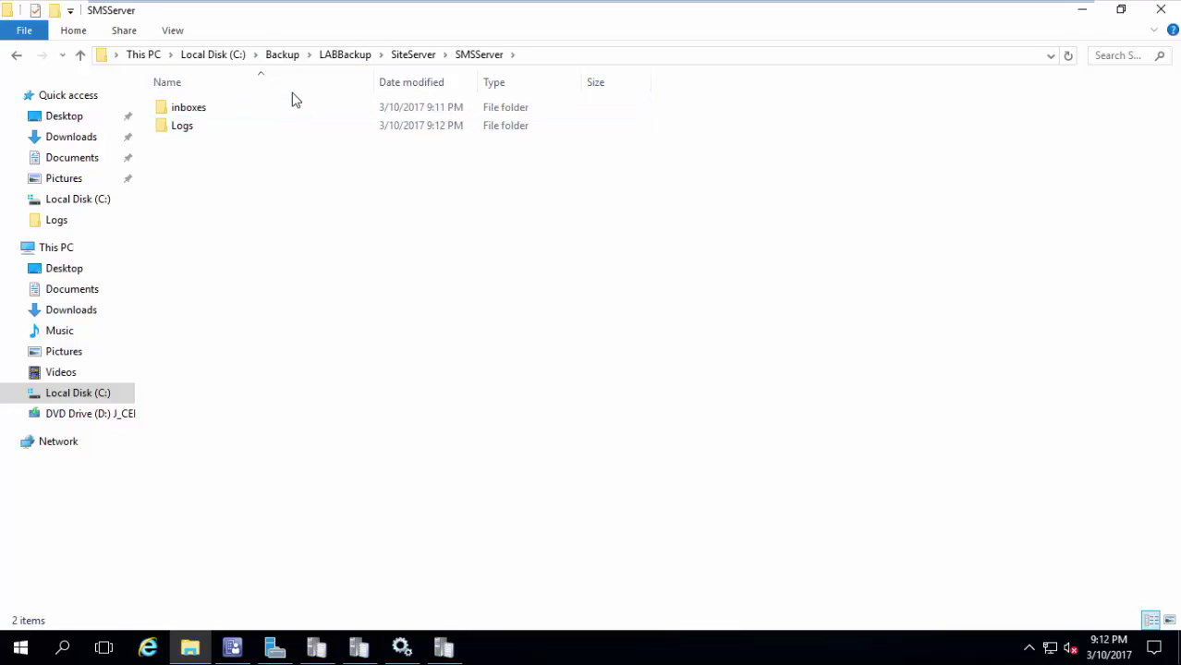
{"action": "left_click", "coordinate": [276, 57]}
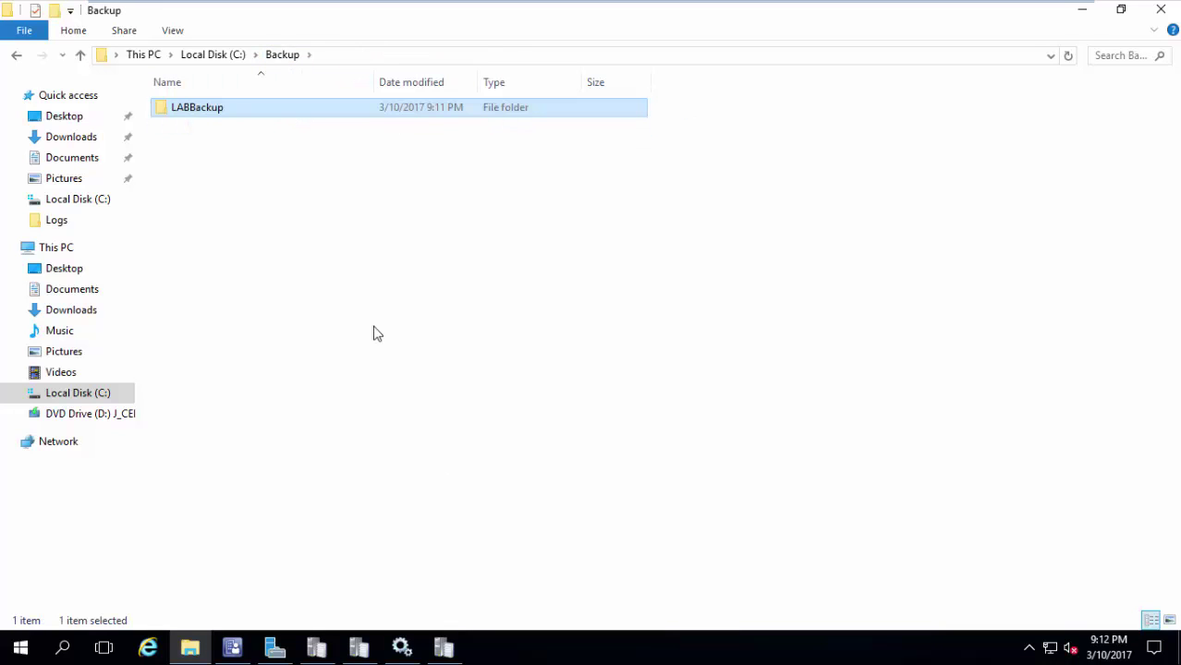
Check the SMS_SITE_BACKUP service status in Services and review the backup entries in smsbkup.log in the Configuration Manager Trace Log Tool
{"action": "left_click", "coordinate": [389, 652]}
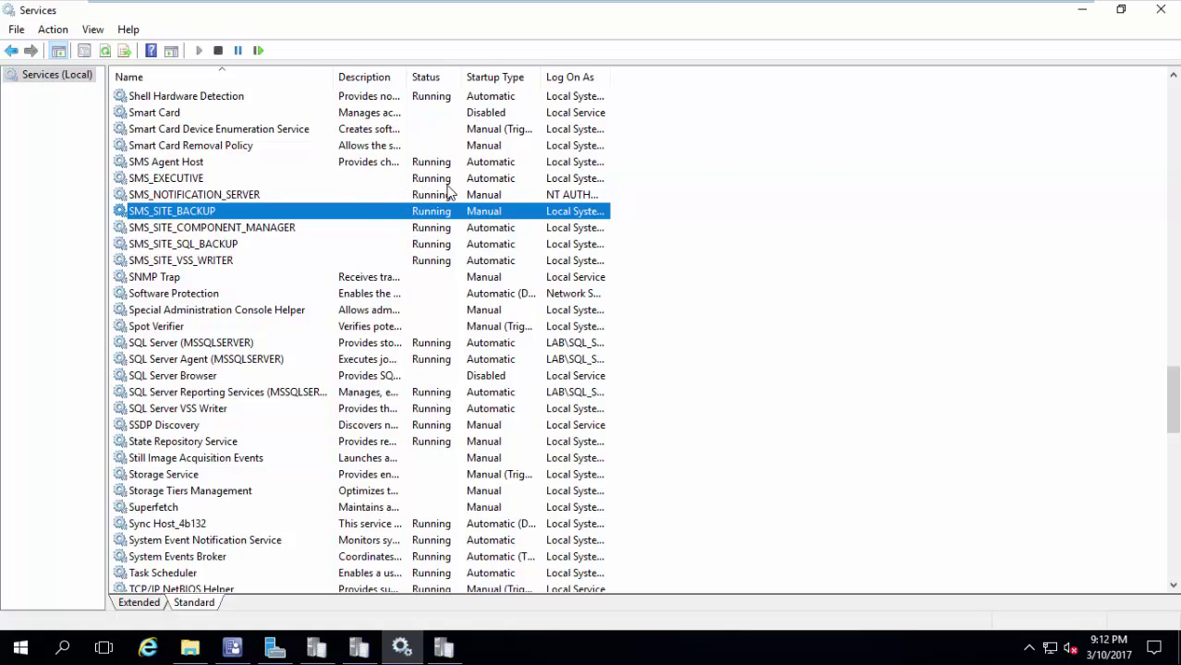
{"action": "left_click", "coordinate": [443, 647]}
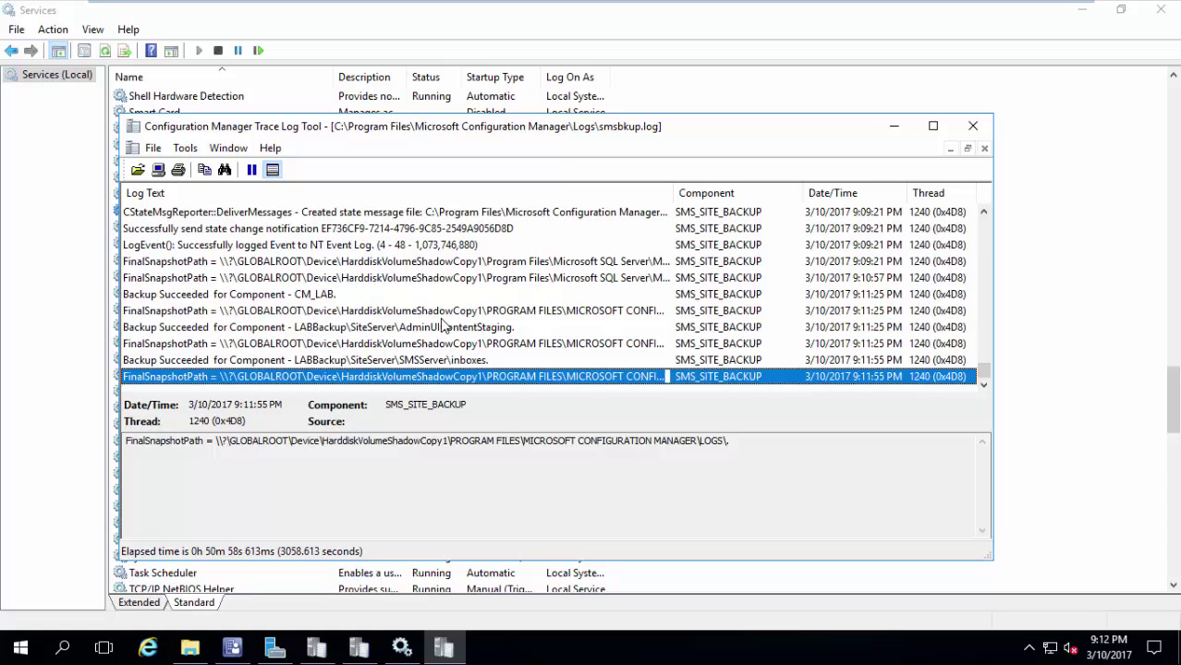
{"action": "scroll", "coordinate": [442, 325], "scroll_direction": "up", "scroll_amount": 3}
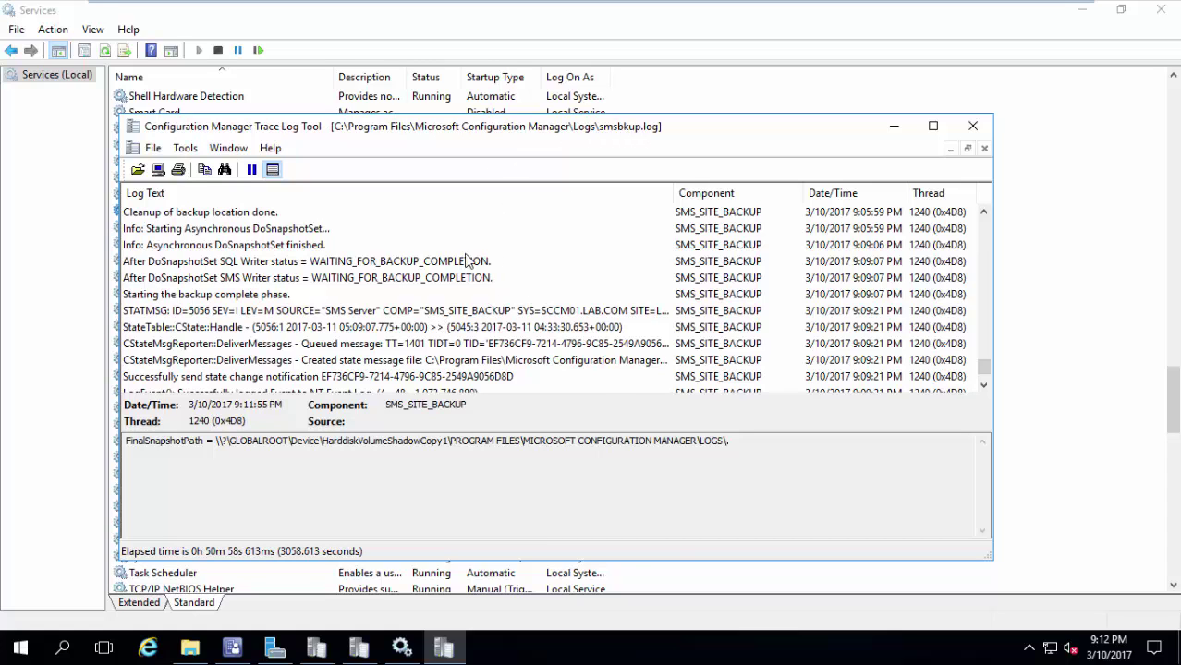
Review the latest component backup entries in smsbkup.log and close the Configuration Manager Trace Log Tool
{"action": "scroll", "coordinate": [466, 261], "scroll_direction": "up", "scroll_amount": 2}
{"action": "scroll", "coordinate": [467, 261], "scroll_direction": "down", "scroll_amount": 7}
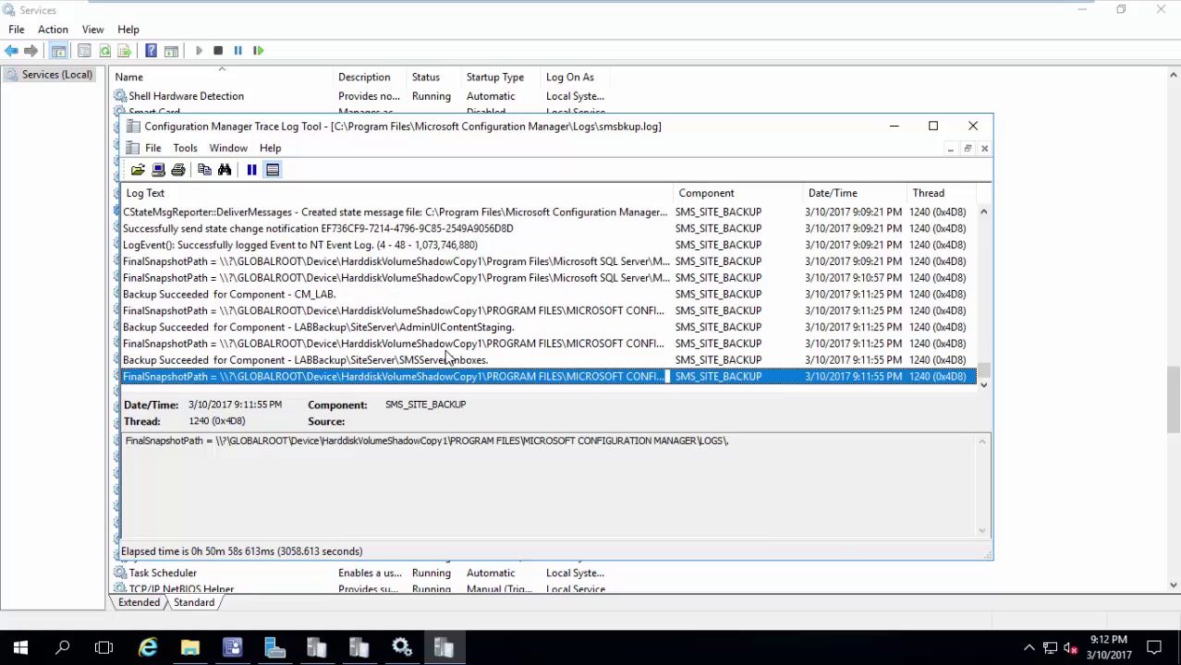
{"action": "left_click", "coordinate": [972, 125]}
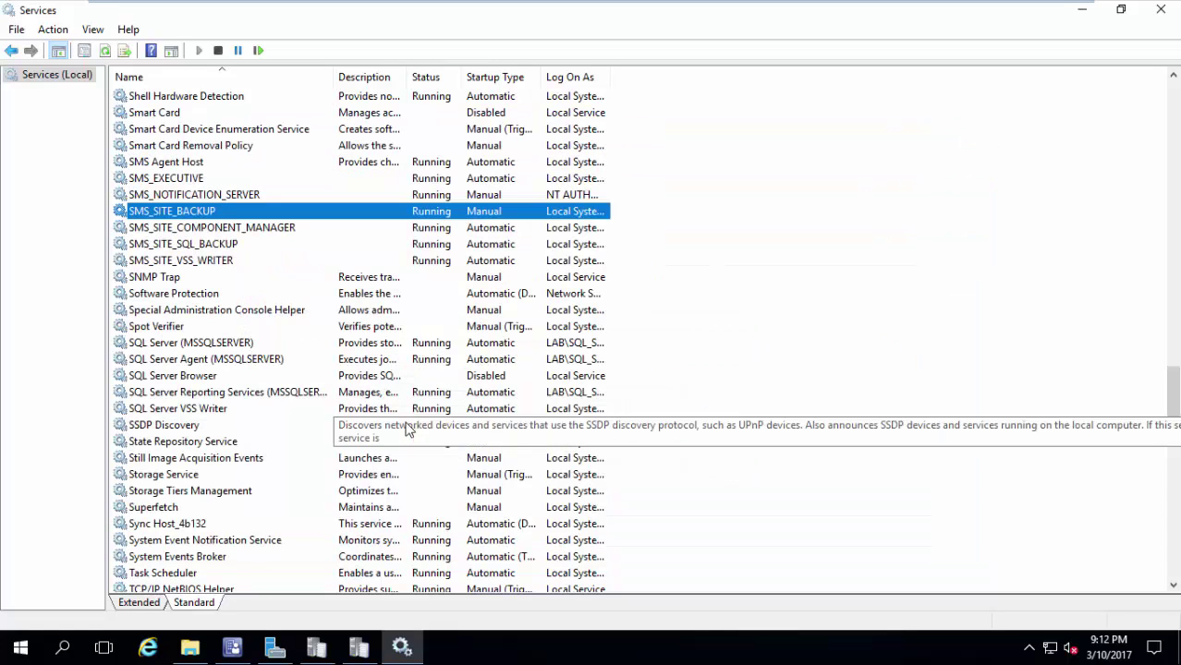
Switch to the Configuration Manager console and review the LAB site's Backup Site Server maintenance task properties, closing them without changes
{"action": "left_click", "coordinate": [235, 651]}
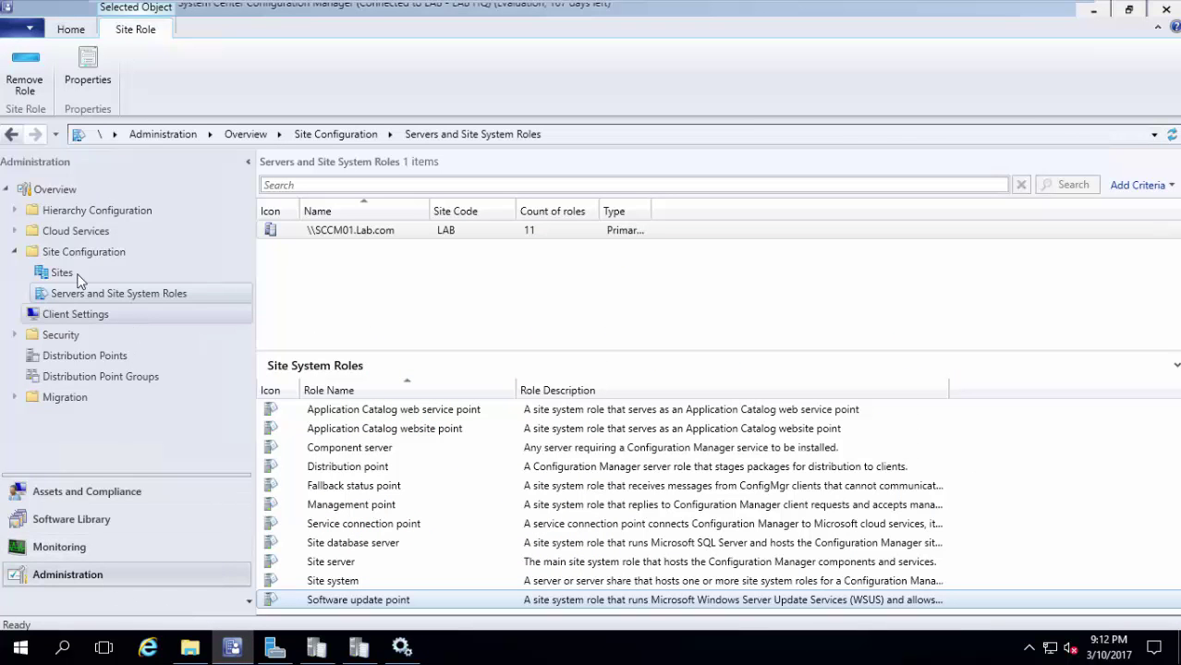
{"action": "left_click", "coordinate": [62, 273]}
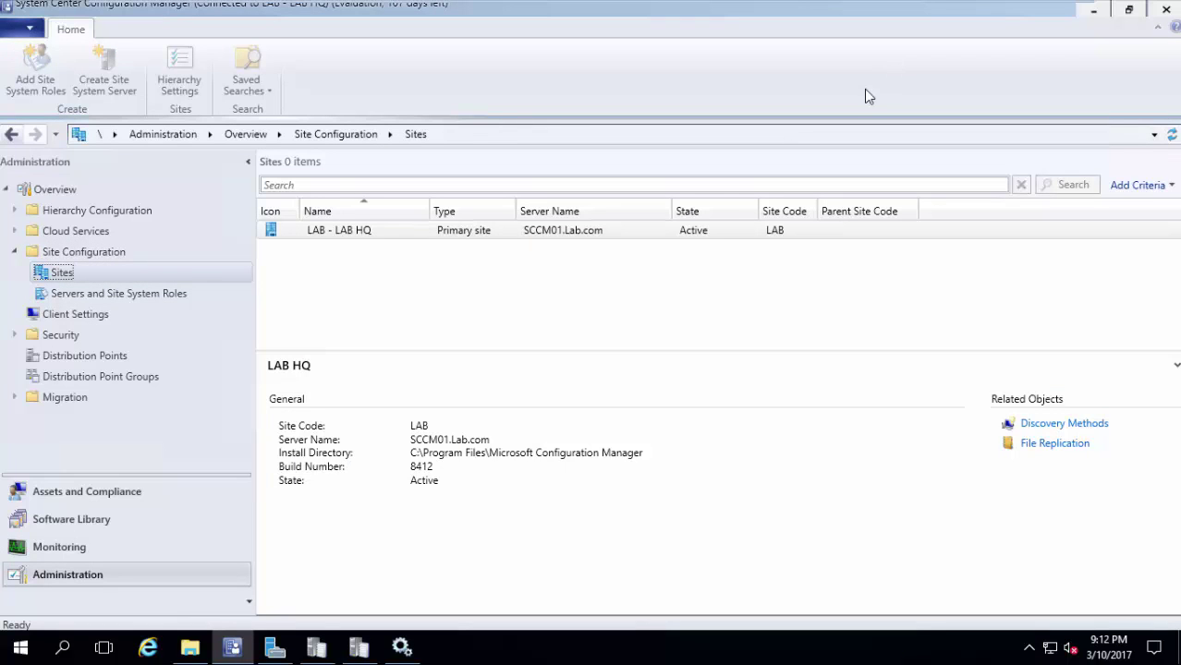
{"action": "left_click", "coordinate": [704, 236]}
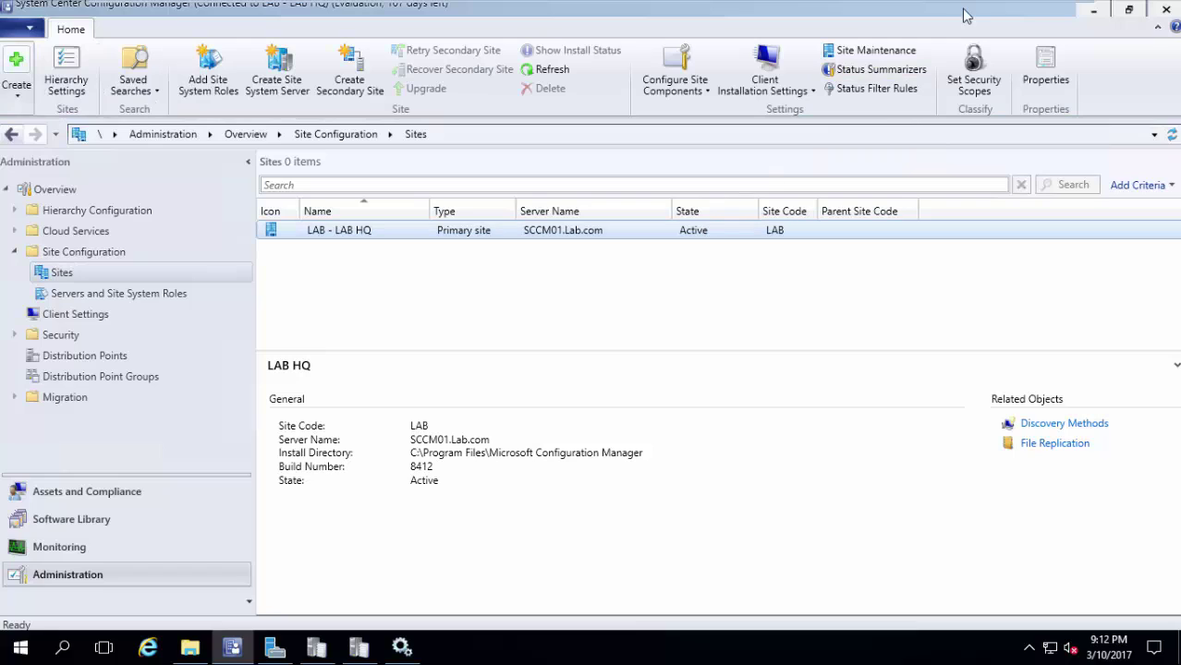
{"action": "left_click", "coordinate": [876, 50]}
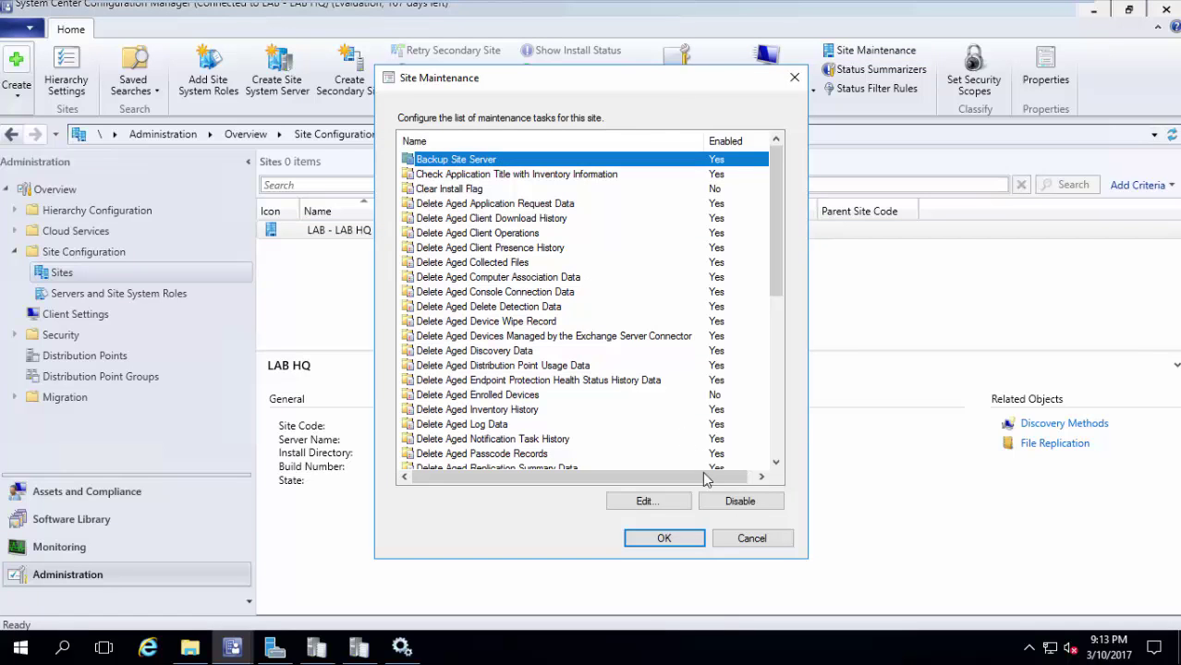
{"action": "left_click", "coordinate": [661, 505]}
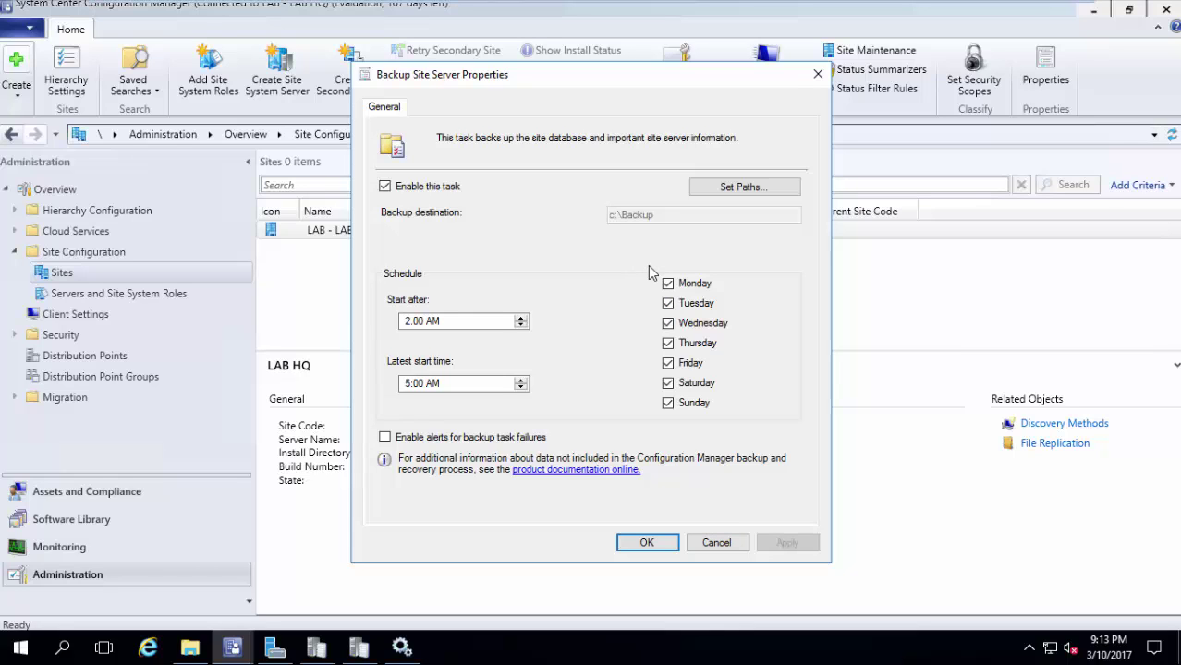
{"action": "left_click", "coordinate": [714, 543]}
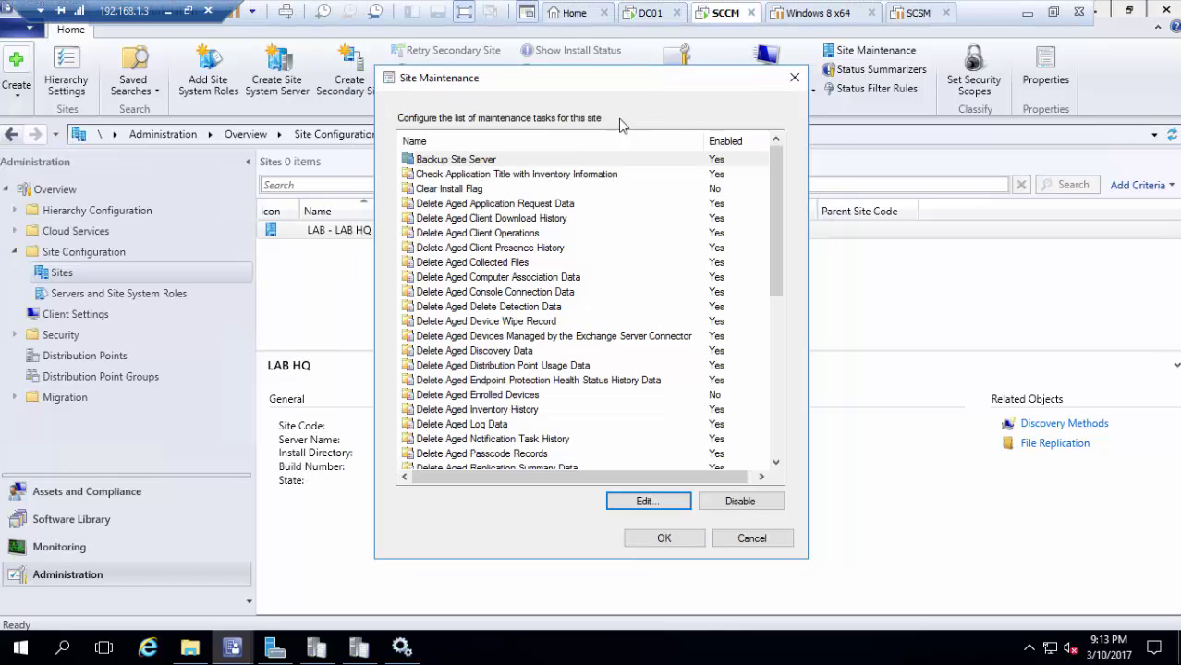